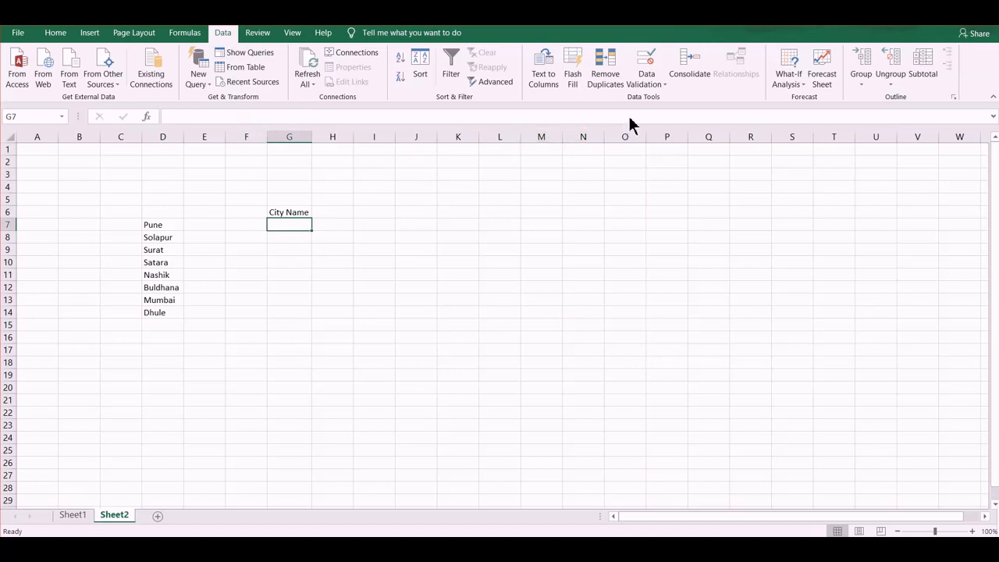
- Apply a list data validation to cell G7 with the source values Yes, No
{"action": "left_click", "coordinate": [642, 81]}
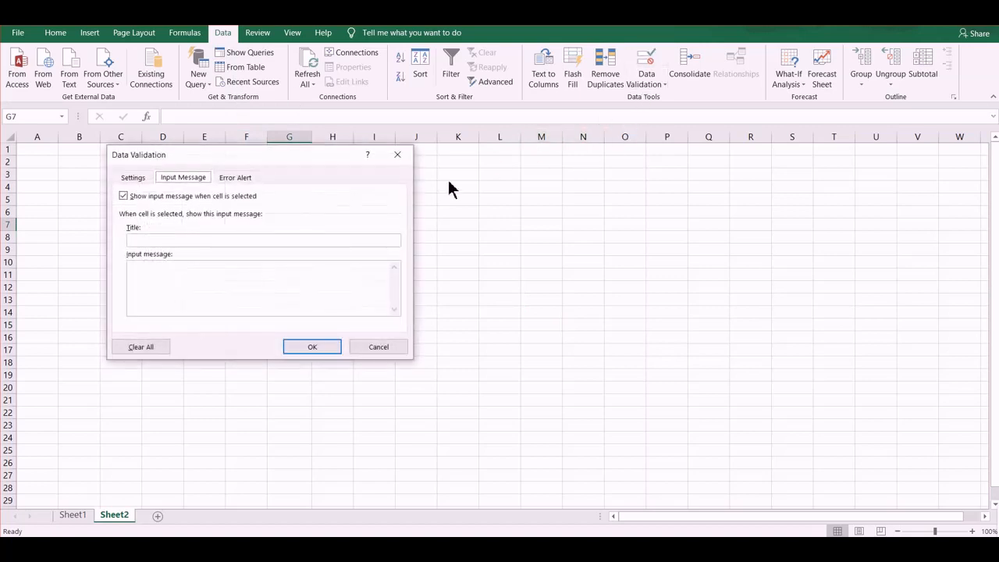
{"action": "left_click", "coordinate": [133, 177]}
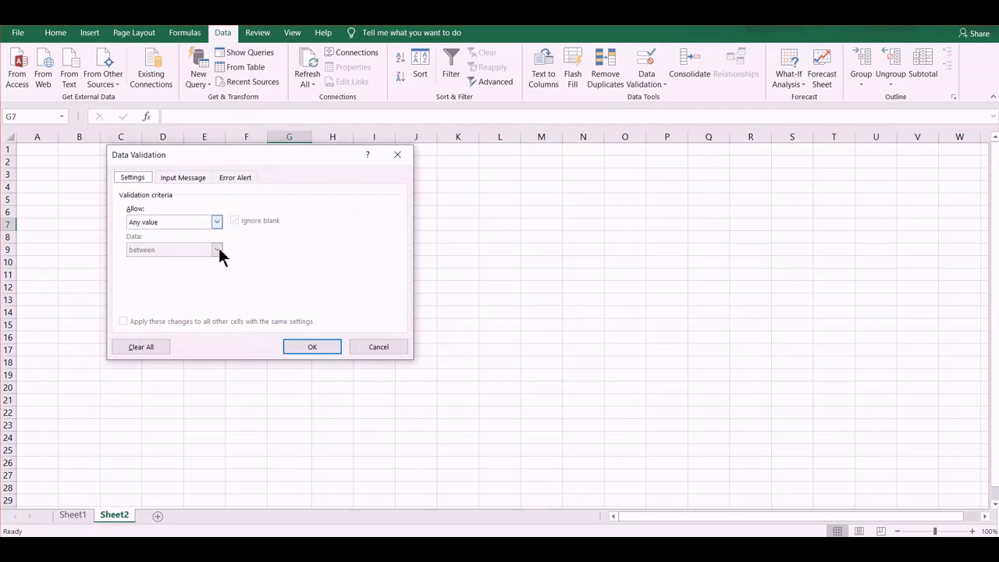
{"action": "left_click", "coordinate": [217, 221]}
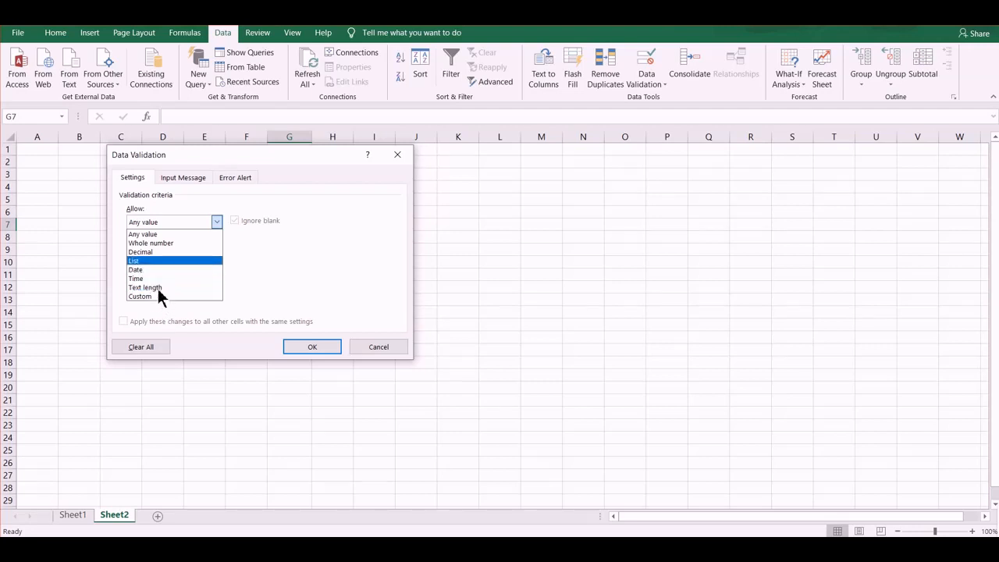
{"action": "key", "text": "Return"}
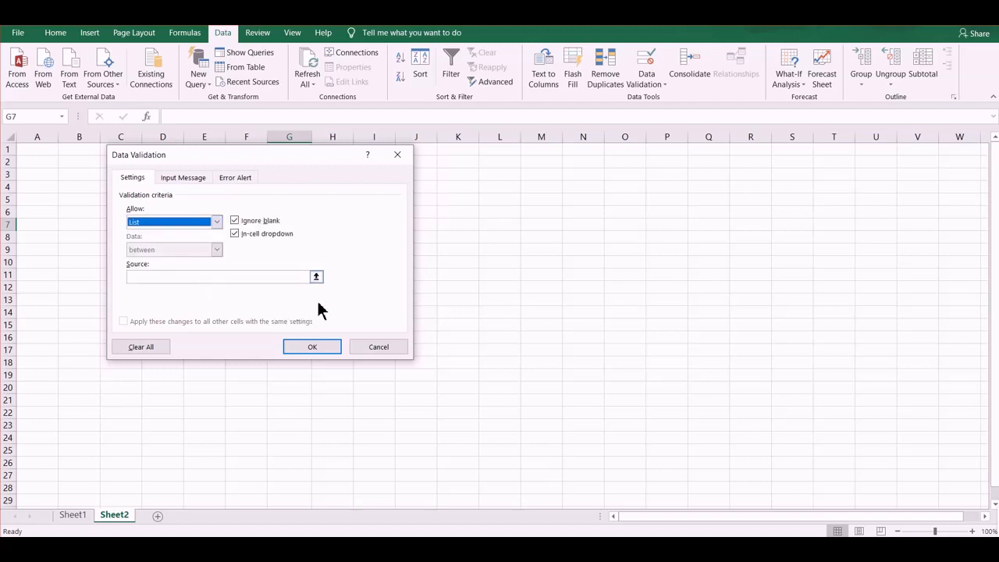
{"action": "left_click", "coordinate": [296, 277]}
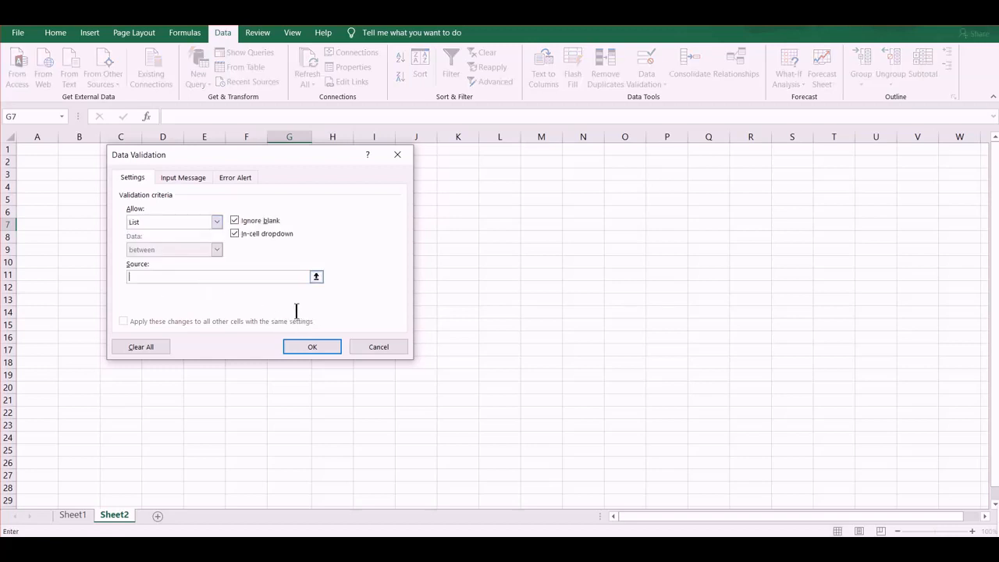
{"action": "type", "text": "Yes, No"}
{"action": "key", "text": "Return"}
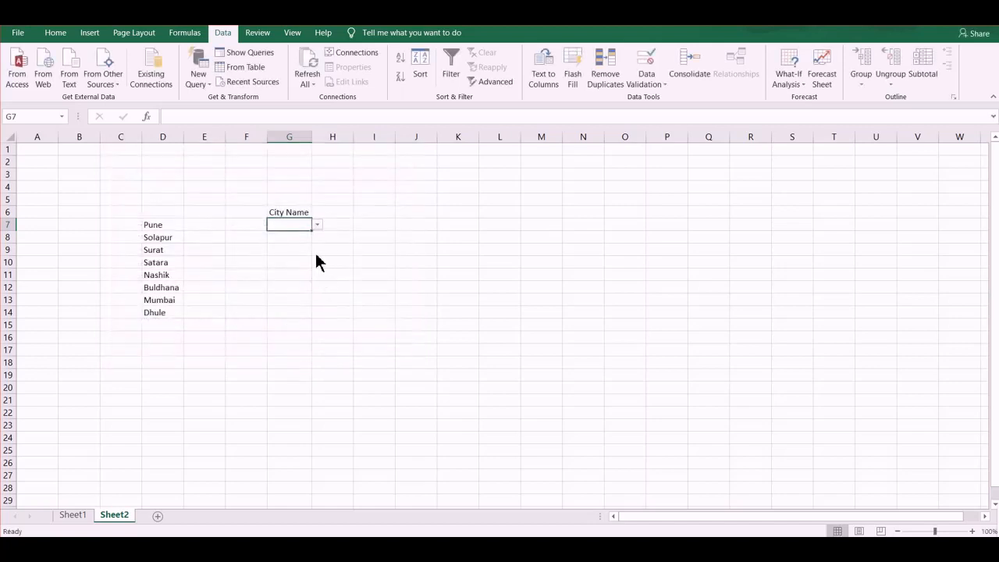
- Try out the dropdown list in cell G7 and set the cell to No
{"action": "key", "text": "alt+Down"}
{"action": "key", "text": "Return"}
{"action": "key", "text": "alt+Down"}
{"action": "key", "text": "Escape"}
{"action": "type", "text": "No"}
{"action": "key", "text": "Return"}
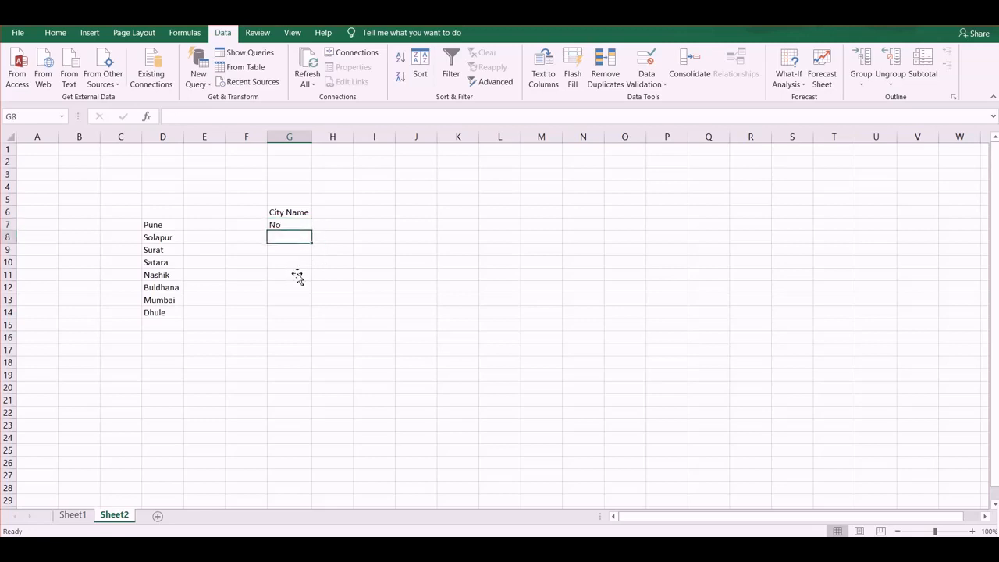
{"action": "key", "text": "Up"}
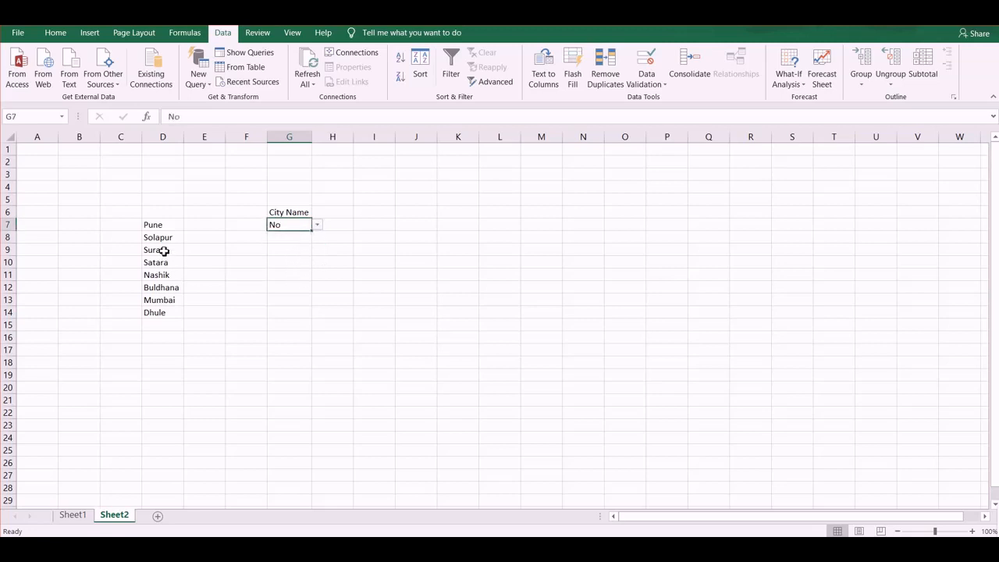
- Look over the city list in column D and check the validation criteria of cell G7
{"action": "left_click_drag", "start_coordinate": [156, 224], "coordinate": [157, 352]}
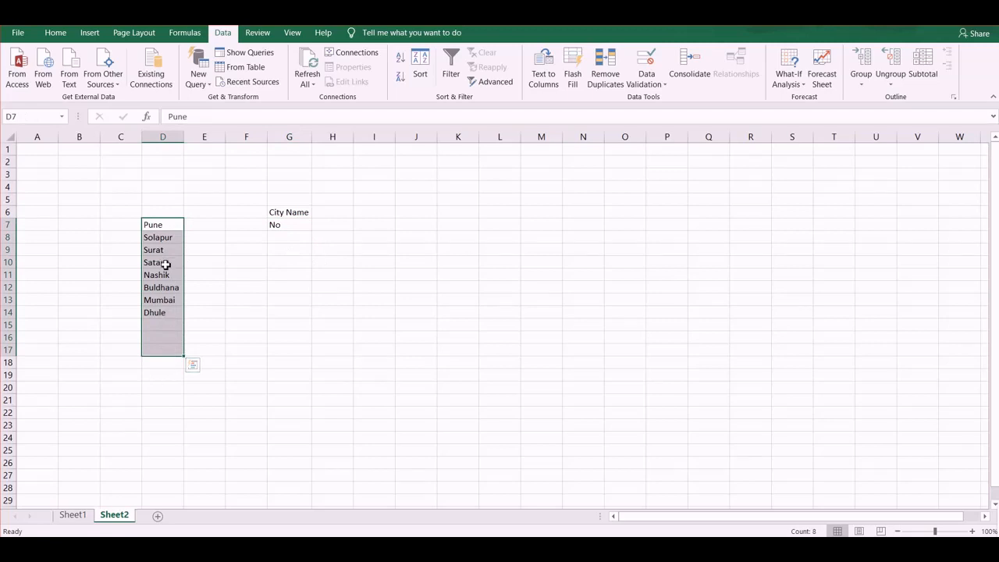
{"action": "key", "text": "ctrl+Down"}
{"action": "key", "text": "Down"}
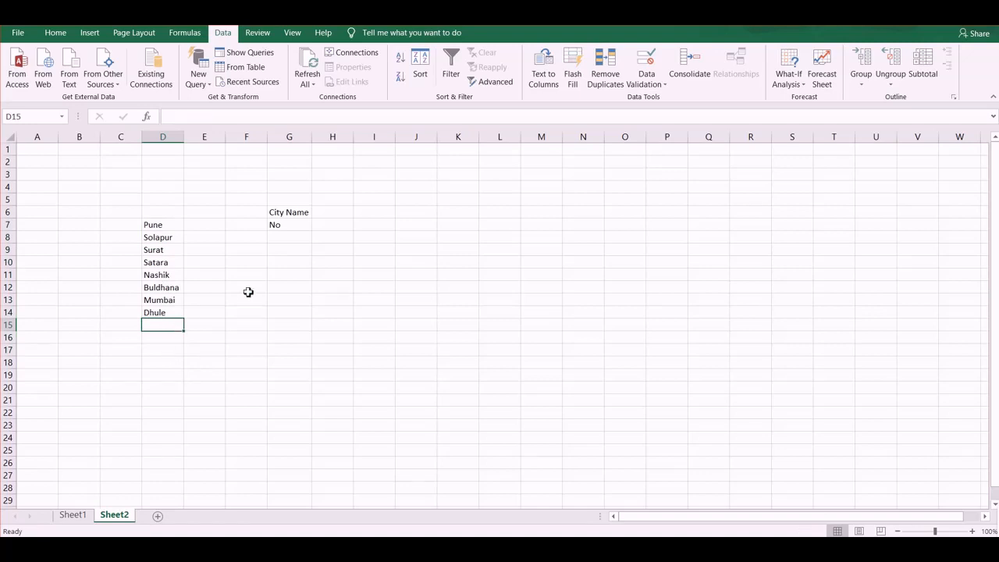
{"action": "left_click", "coordinate": [298, 225]}
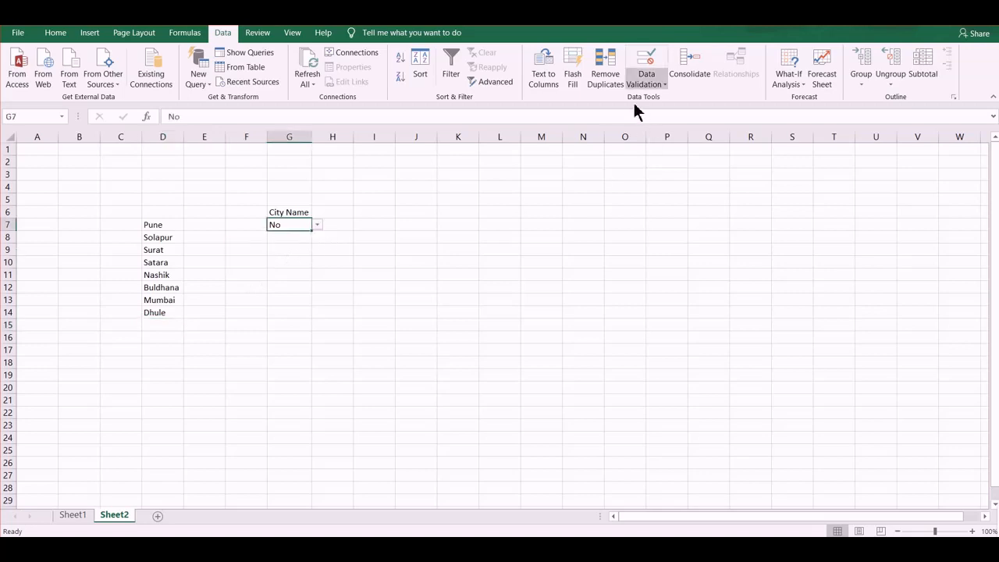
{"action": "left_click", "coordinate": [635, 74]}
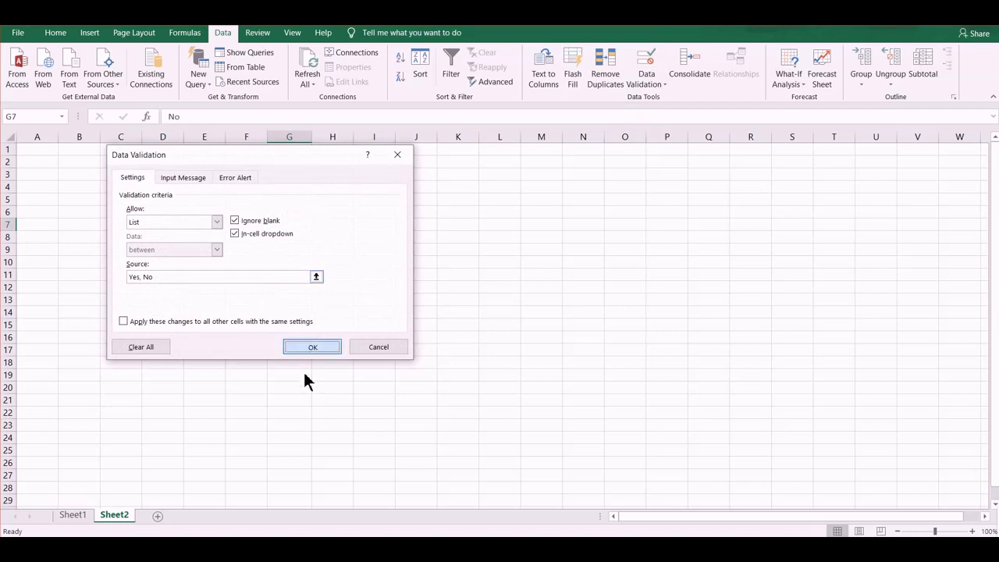
{"action": "key", "text": "Return"}
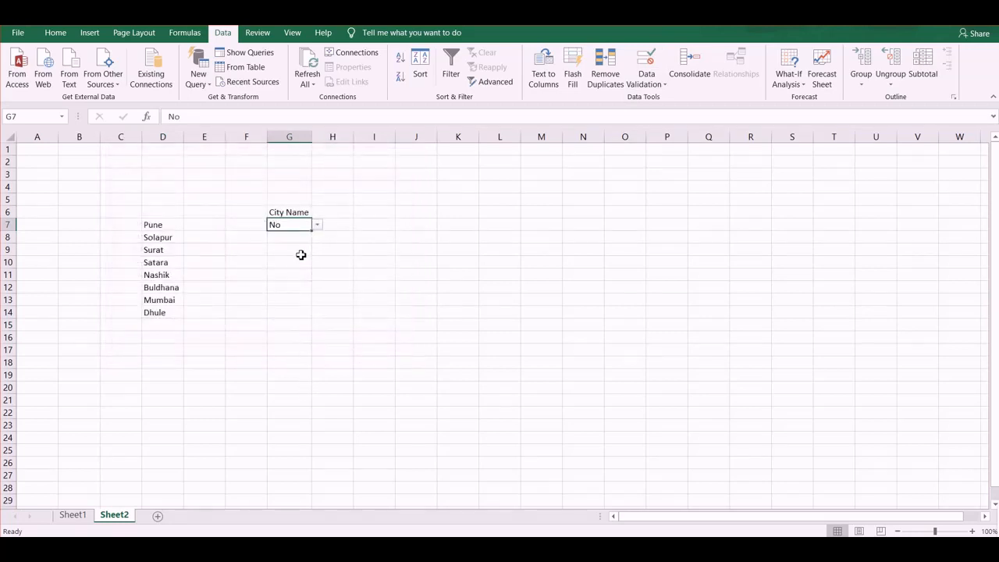
- Check the data validation criteria of the empty cell Q10
{"action": "left_click", "coordinate": [489, 258]}
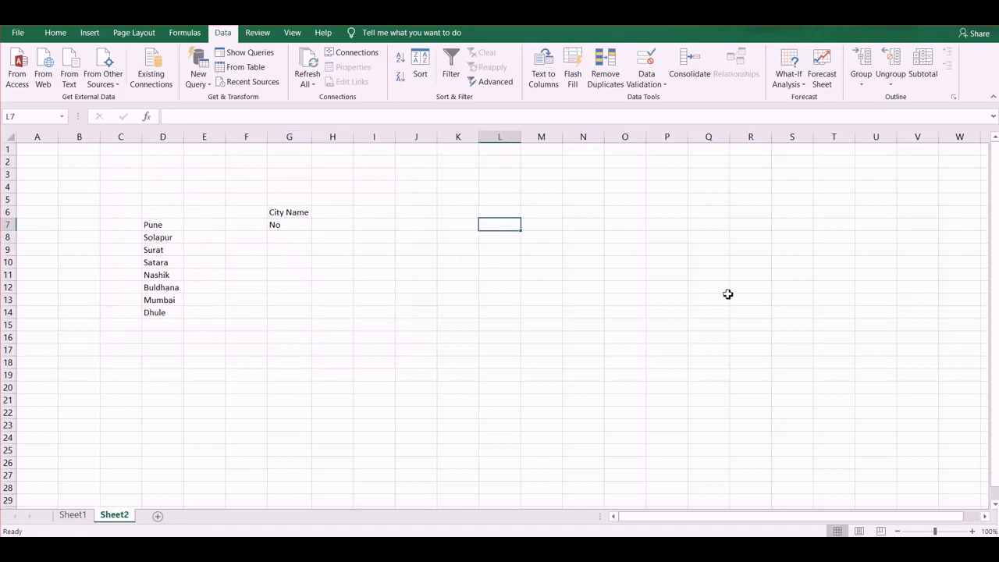
{"action": "left_click", "coordinate": [729, 293]}
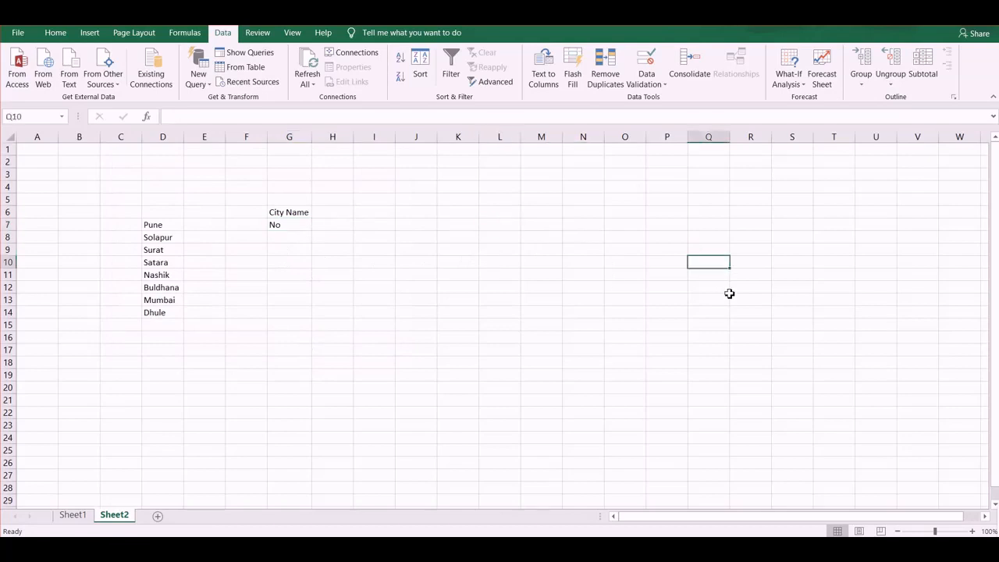
{"action": "left_click", "coordinate": [652, 75]}
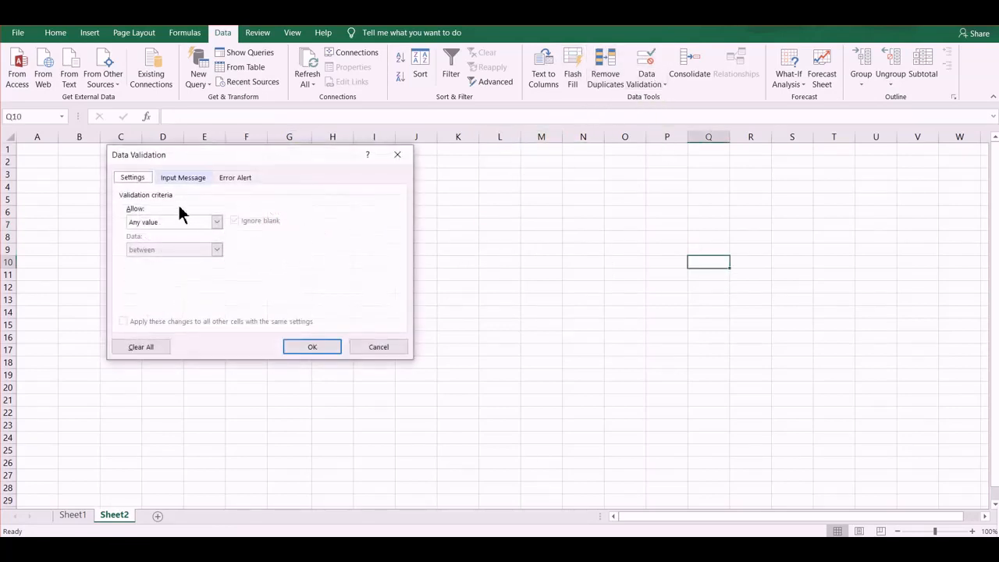
{"action": "left_click", "coordinate": [334, 347]}
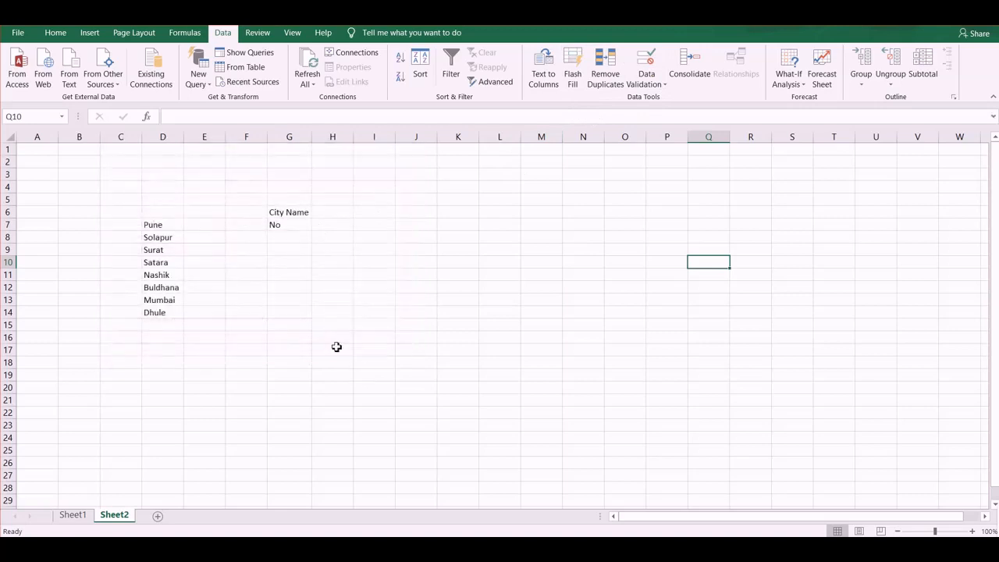
- Check the data validation criteria of the city names in D7:D14 and leave them as they are
{"action": "left_click", "coordinate": [284, 225]}
{"action": "left_click_drag", "start_coordinate": [173, 226], "coordinate": [174, 313]}
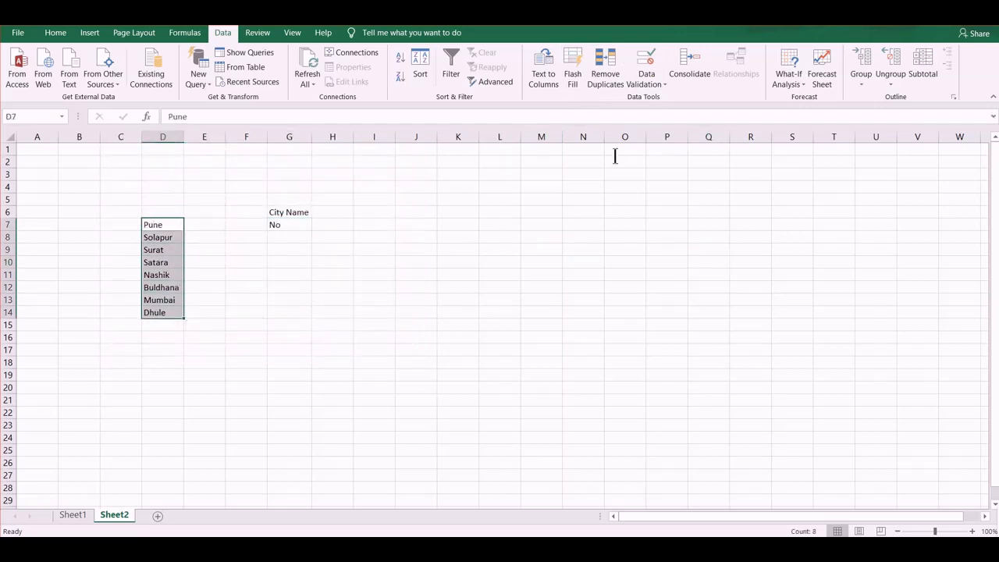
{"action": "left_click", "coordinate": [636, 81]}
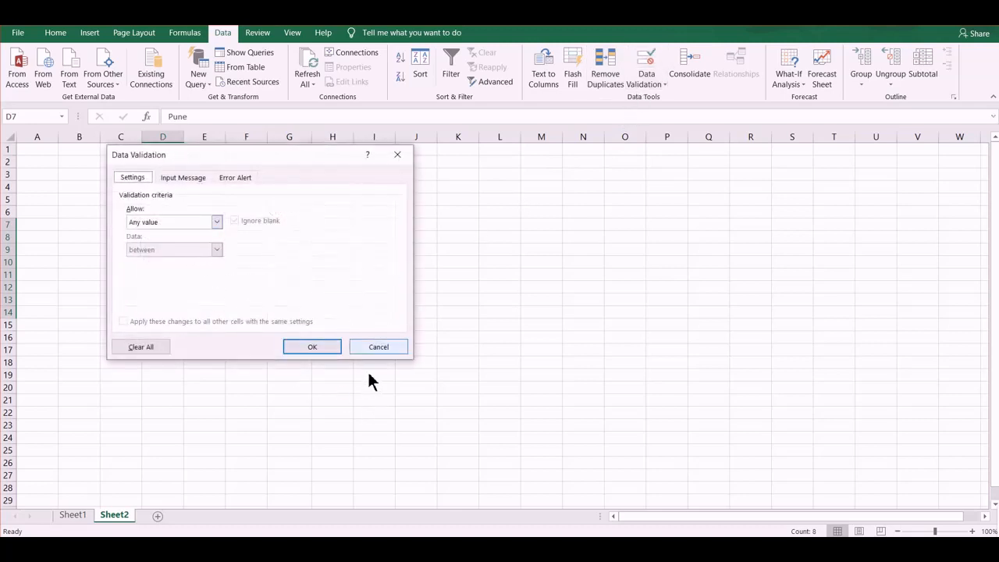
{"action": "left_click", "coordinate": [378, 346]}
- Change the list validation source of cell G7 to the range =$D$7:$D$16
{"action": "left_click", "coordinate": [287, 225]}
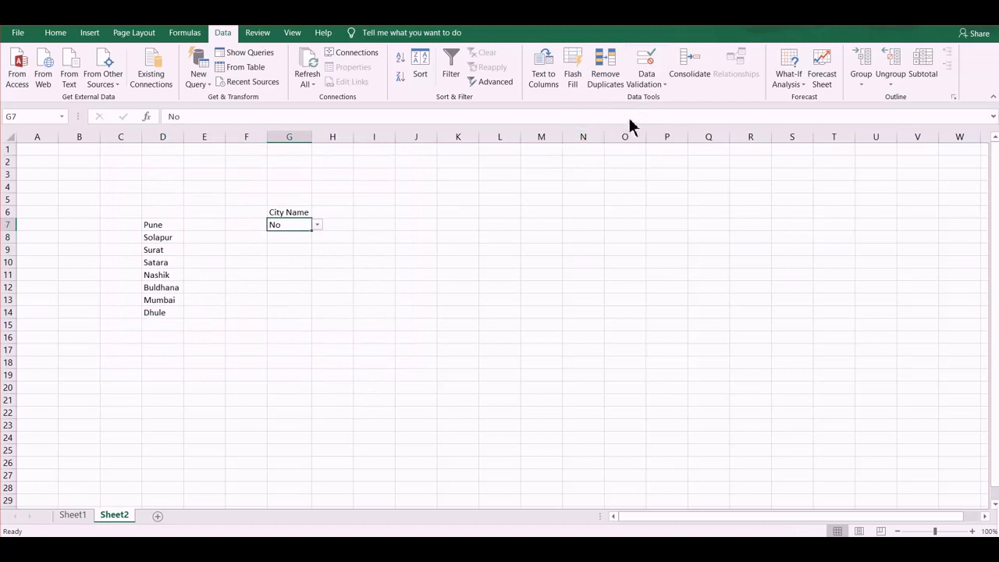
{"action": "left_click", "coordinate": [644, 87]}
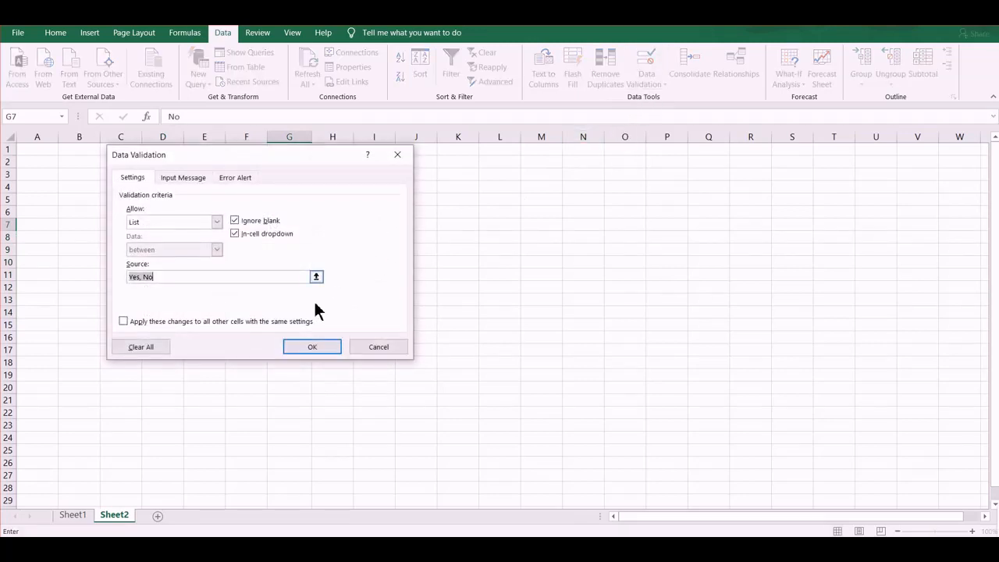
{"action": "left_click", "coordinate": [316, 277]}
{"action": "left_click", "coordinate": [170, 226]}
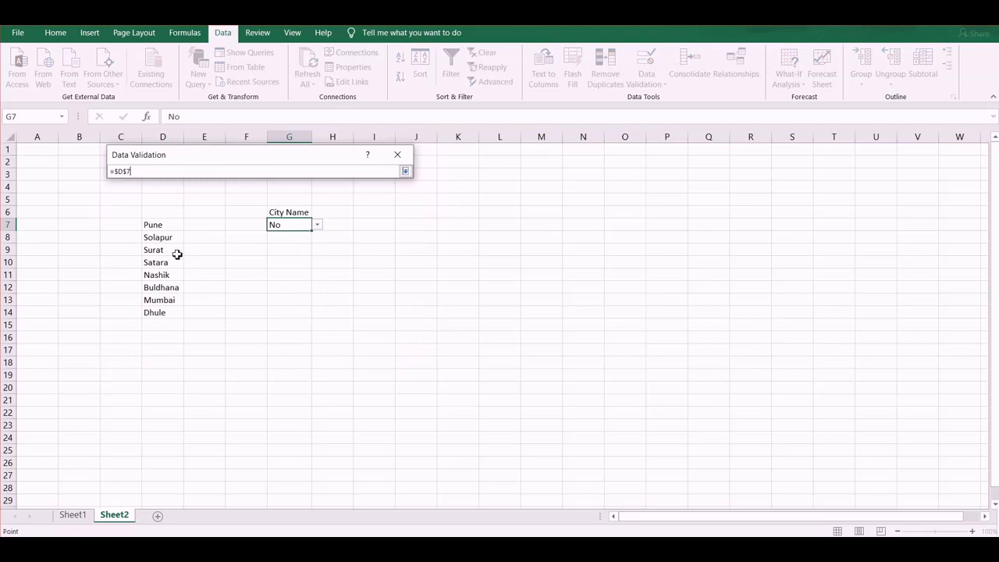
{"action": "left_click_drag", "start_coordinate": [168, 237], "coordinate": [168, 371]}
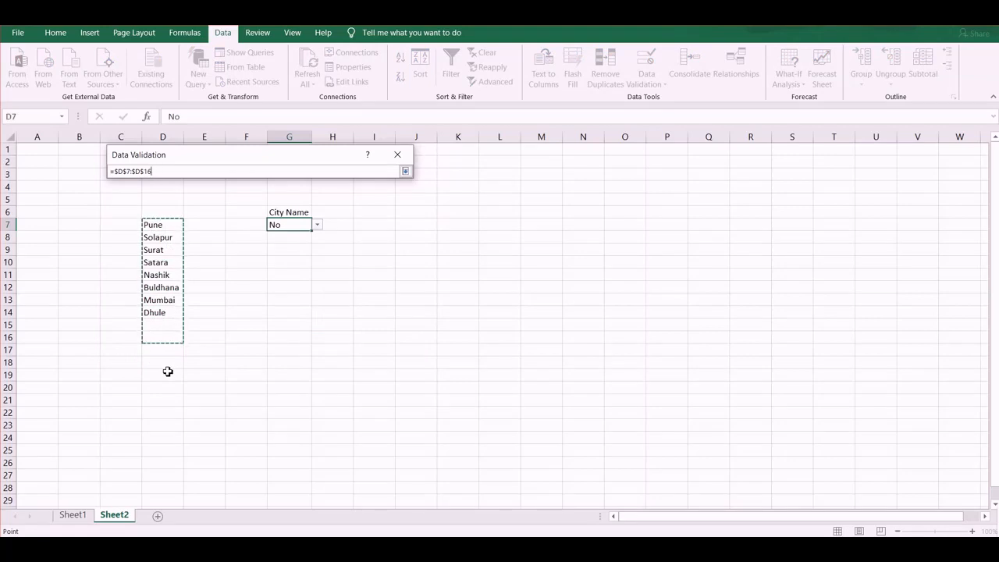
{"action": "key", "text": "Return"}
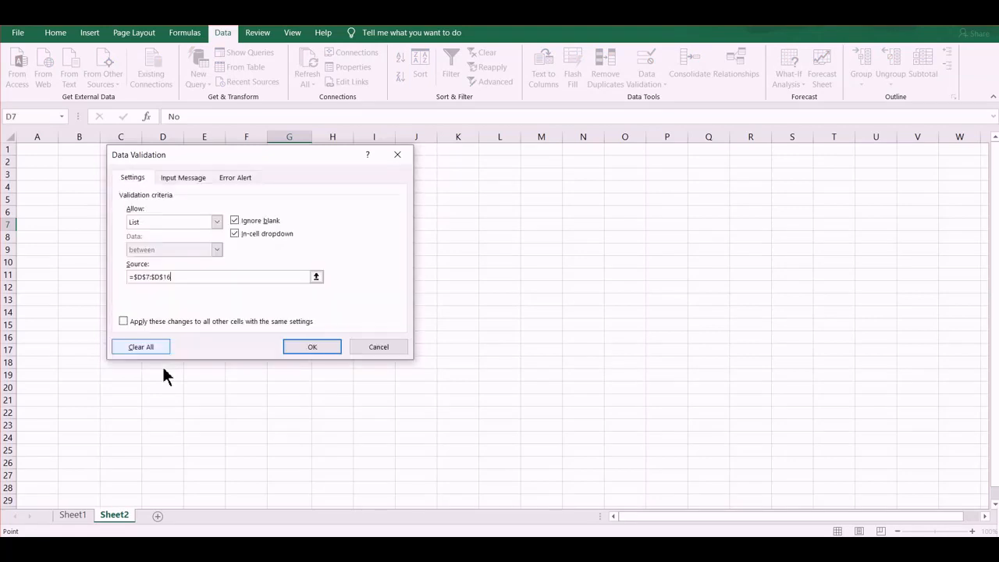
{"action": "left_click", "coordinate": [320, 348]}
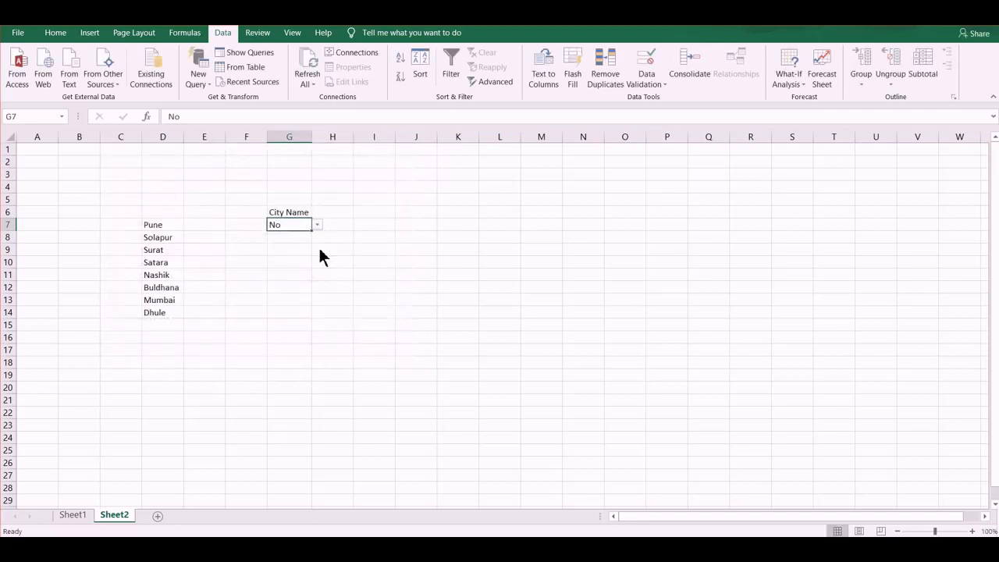
- Choose Satara from the dropdown list in cell G7
{"action": "key", "text": "alt+Down"}
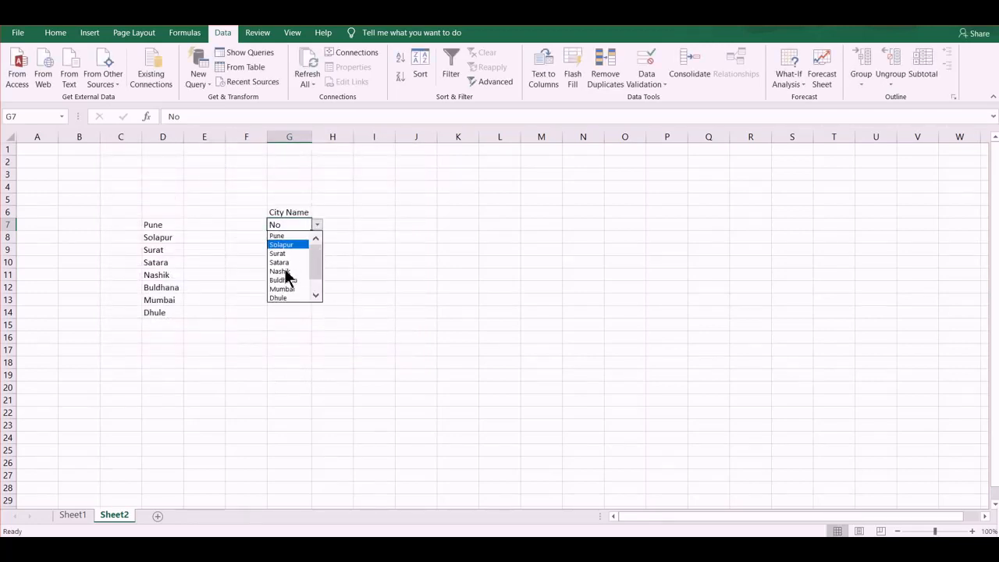
{"action": "key", "text": "Down"}
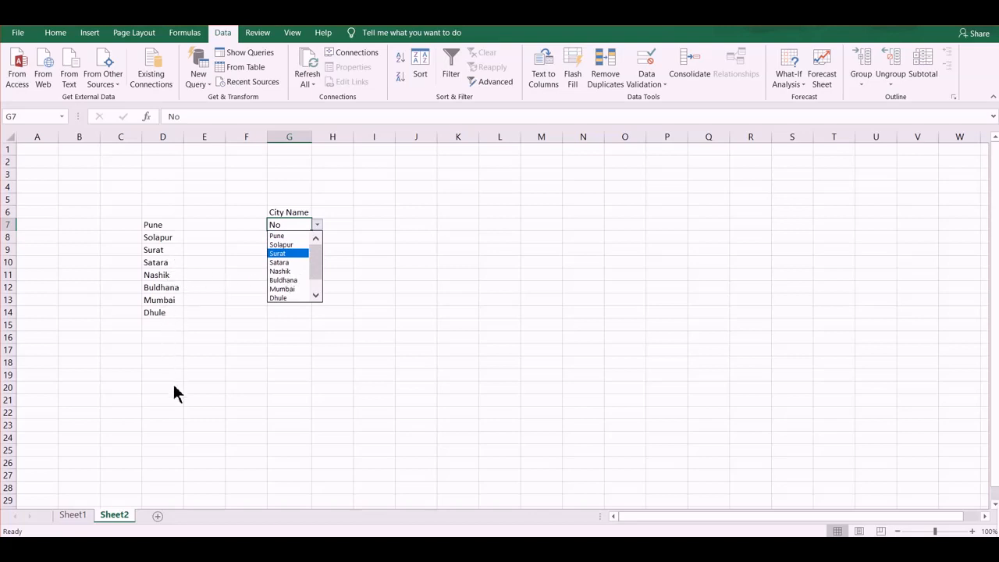
{"action": "key", "text": "Down"}
{"action": "key", "text": "Return"}
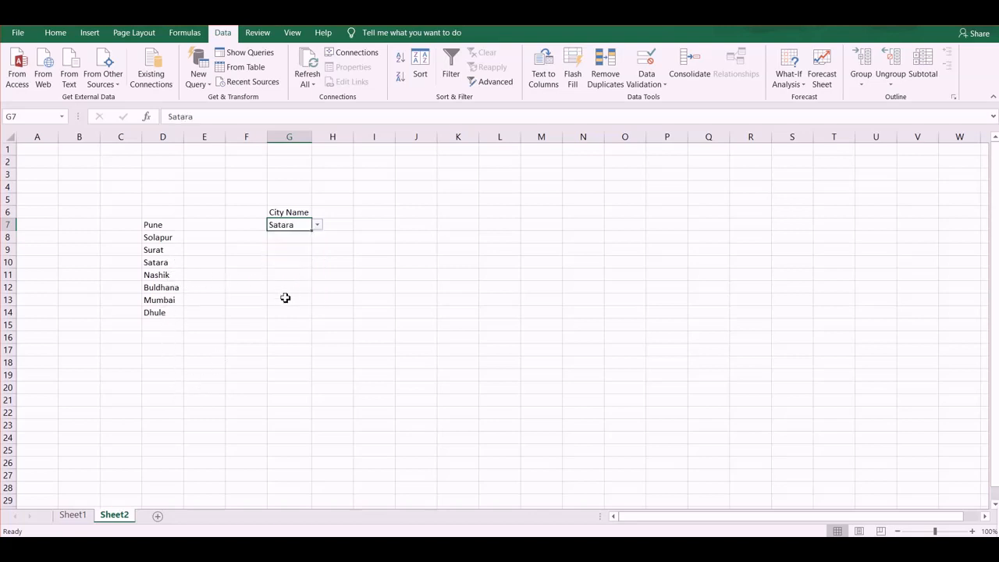
{"action": "key", "text": "Down"}
{"action": "key", "text": "Down"}
{"action": "key", "text": "Down"}
{"action": "key", "text": "Down"}
- Add Pandharpur to the end of the city list in cell D15
{"action": "left_click", "coordinate": [164, 326]}
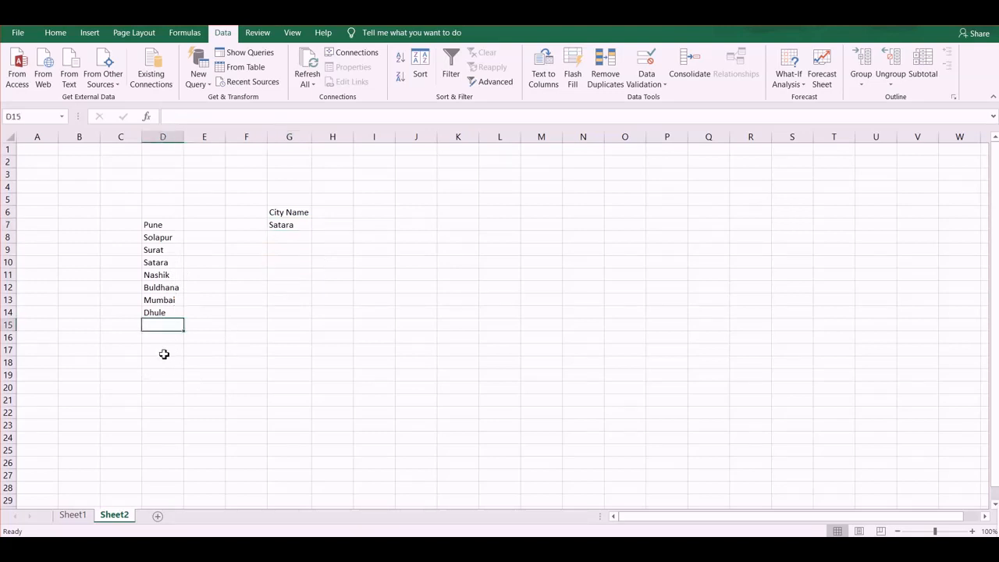
{"action": "type", "text": "Pandharpur"}
{"action": "key", "text": "Return"}
{"action": "key", "text": "Up"}
- Choose Pandharpur from the dropdown list in cell G7 and autofit the width of column G
{"action": "left_click", "coordinate": [298, 226]}
{"action": "left_click", "coordinate": [317, 224]}
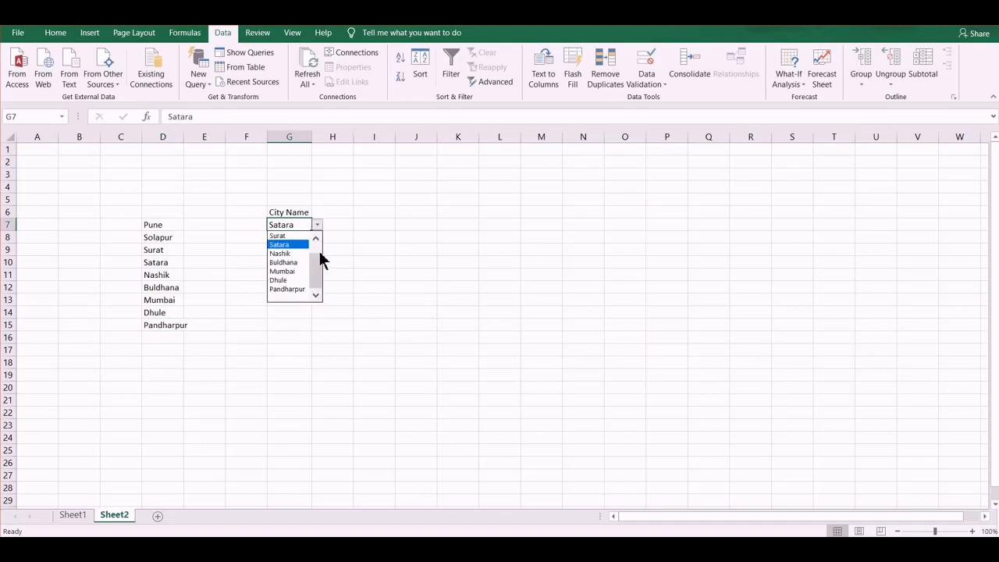
{"action": "left_click", "coordinate": [288, 318]}
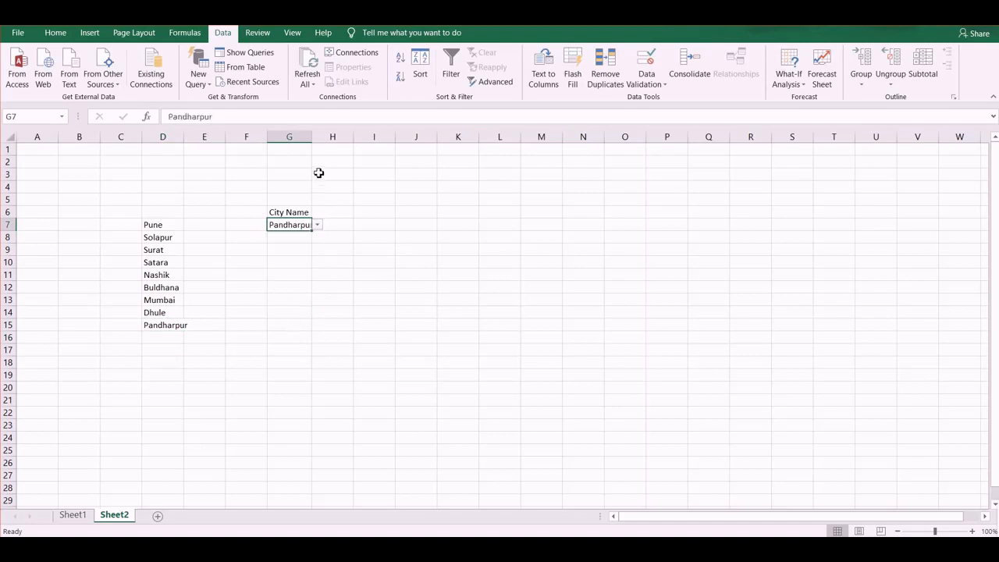
{"action": "double_click", "coordinate": [312, 137]}
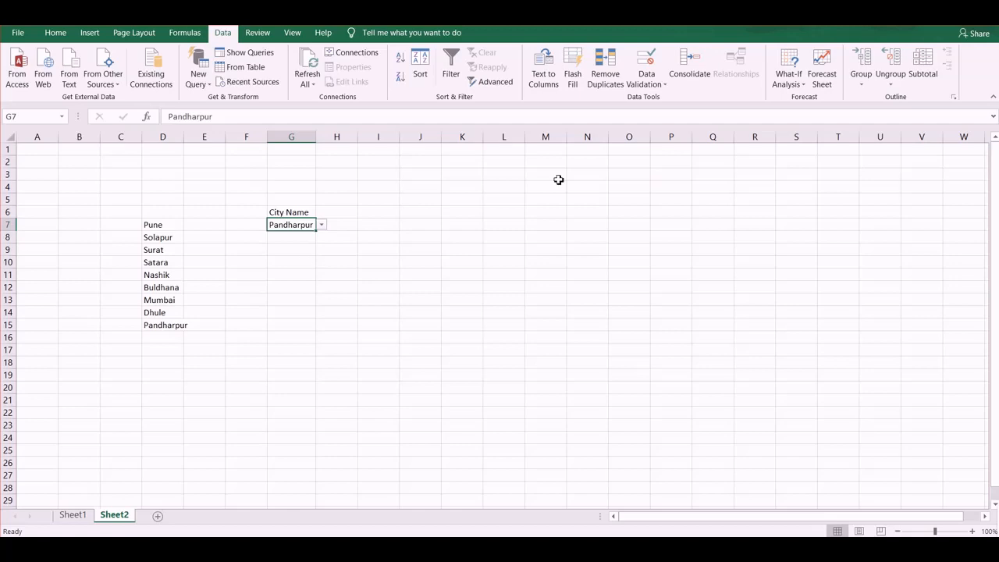
- Give cell G7's data validation an input message titled "Select City" with the text "SElect city from drop down list"
{"action": "left_click", "coordinate": [646, 72]}
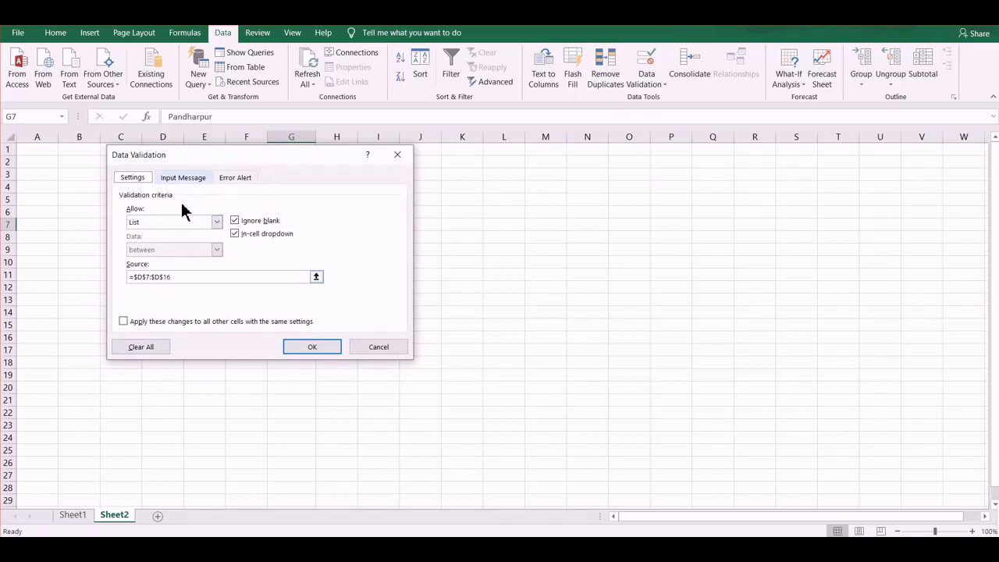
{"action": "left_click", "coordinate": [182, 179]}
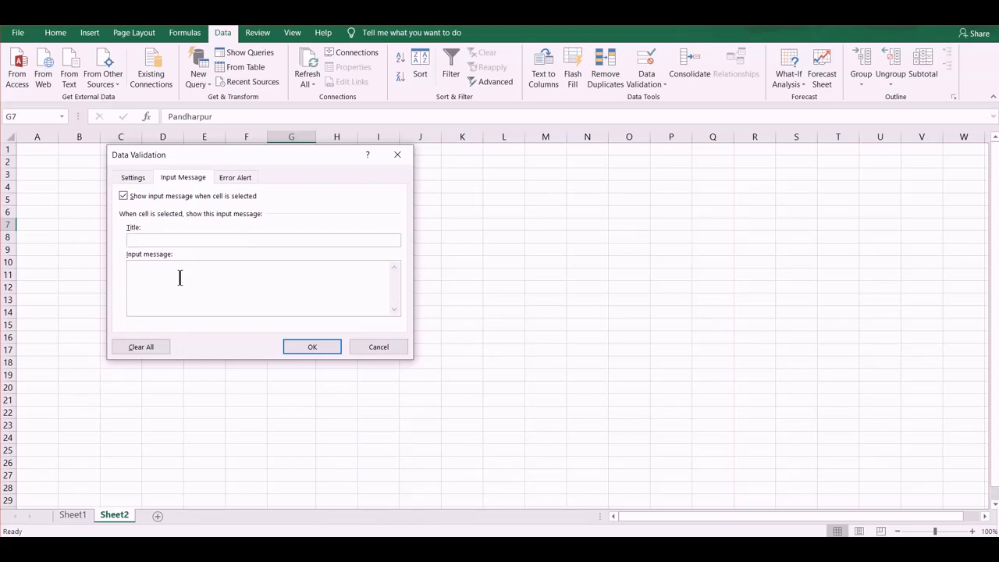
{"action": "type", "text": "Select City"}
{"action": "left_click", "coordinate": [176, 314]}
{"action": "type", "text": "SElect city from drop down list"}
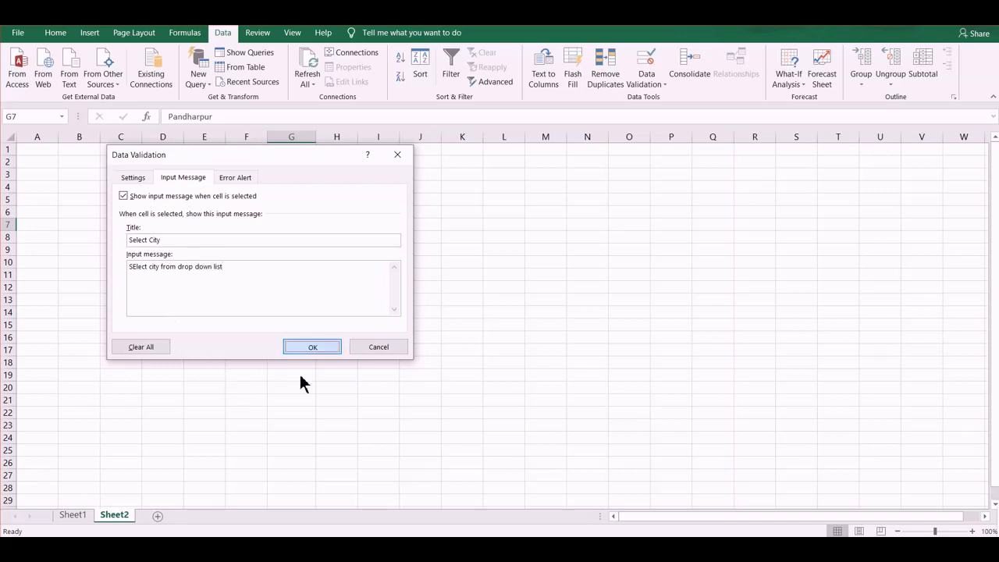
{"action": "left_click", "coordinate": [306, 346]}
{"action": "left_click", "coordinate": [292, 349]}
- Choose Surat from the dropdown list in cell G7
{"action": "left_click", "coordinate": [301, 226]}
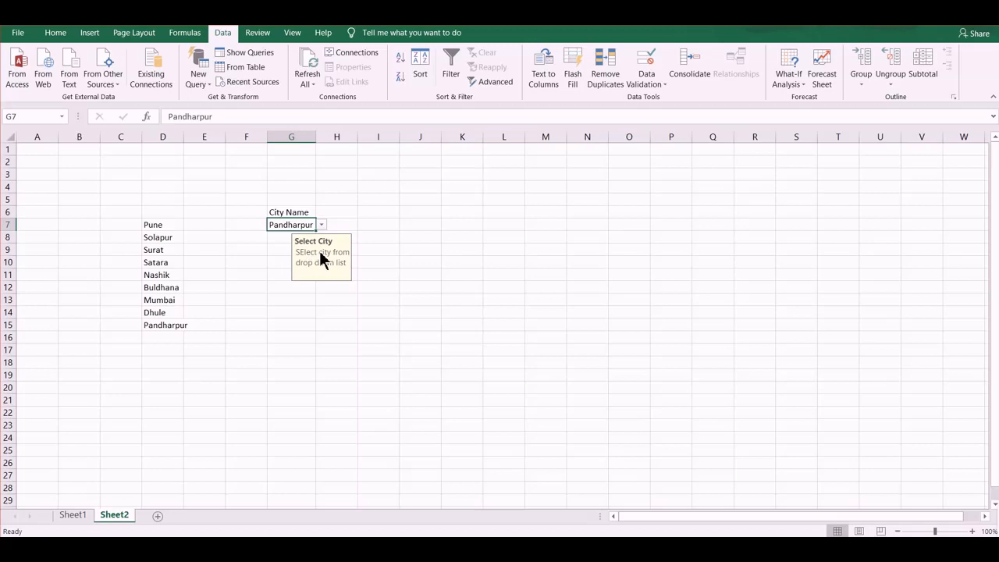
{"action": "key", "text": "alt+Down"}
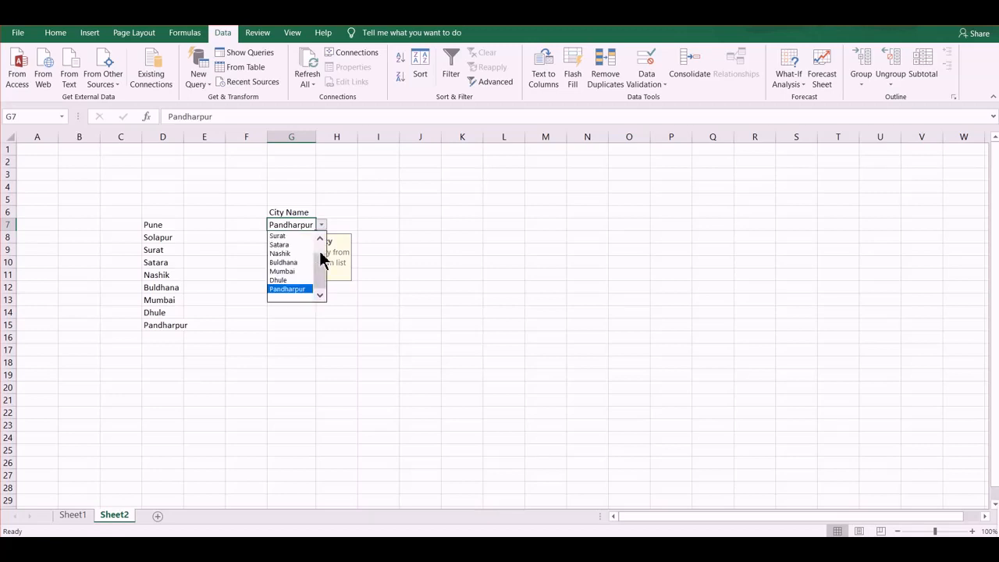
{"action": "left_click_drag", "start_coordinate": [320, 296], "coordinate": [321, 272]}
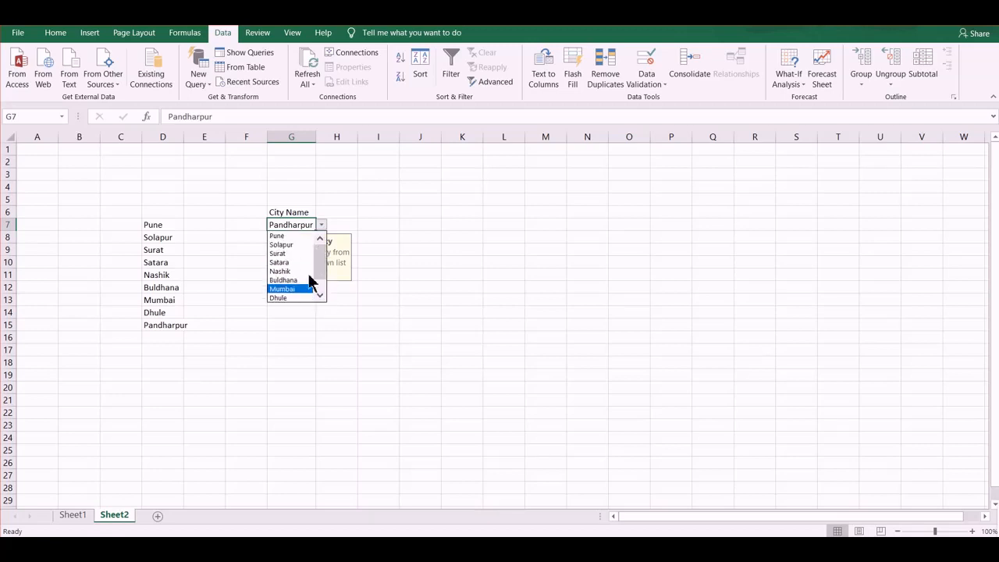
{"action": "left_click", "coordinate": [286, 254]}
- Add an error alert to cell G7's validation titled "Entry Restricted" with the message "Please select one from drop down"
{"action": "left_click_drag", "start_coordinate": [343, 337], "coordinate": [303, 226]}
{"action": "left_click", "coordinate": [301, 226]}
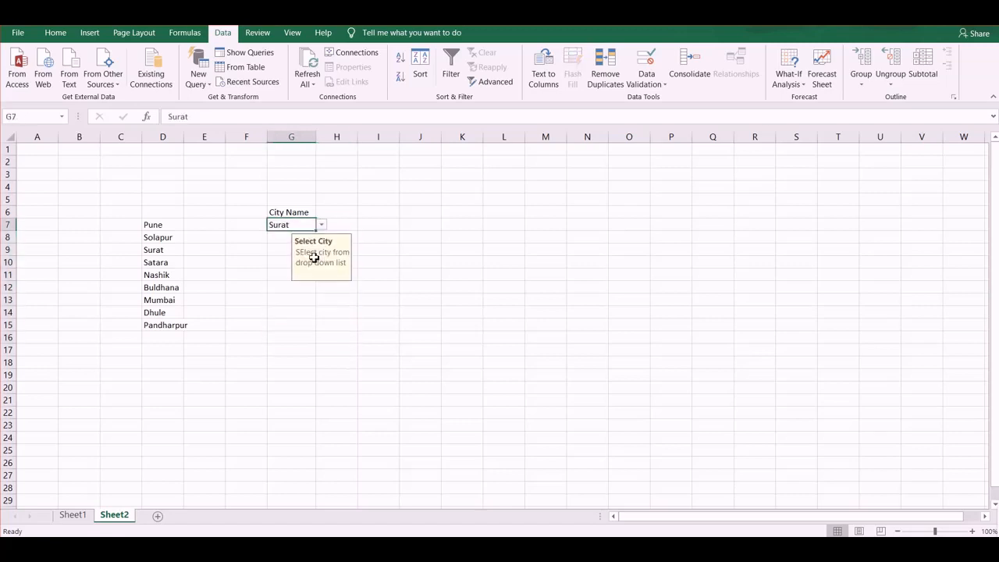
{"action": "left_click", "coordinate": [646, 65]}
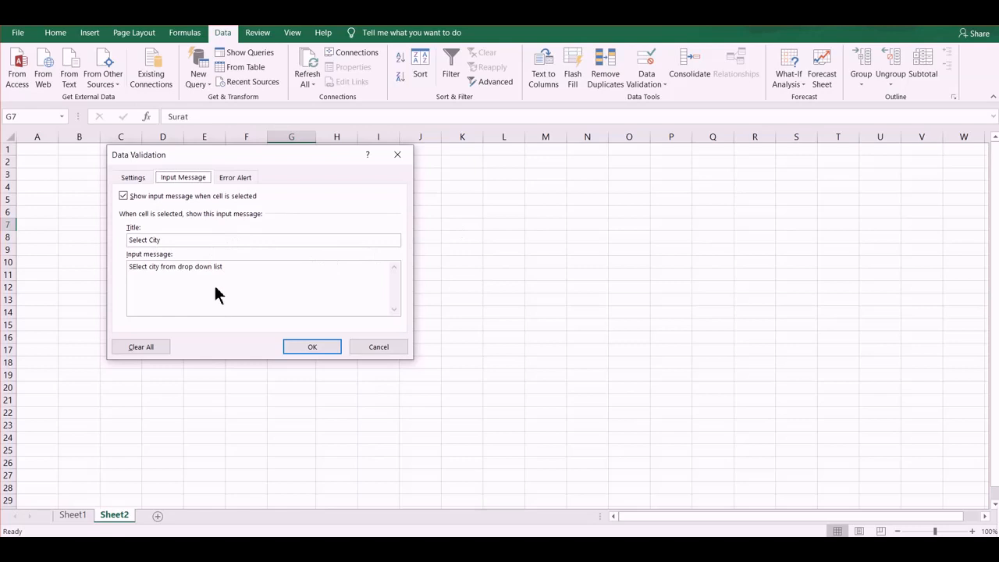
{"action": "left_click", "coordinate": [235, 179]}
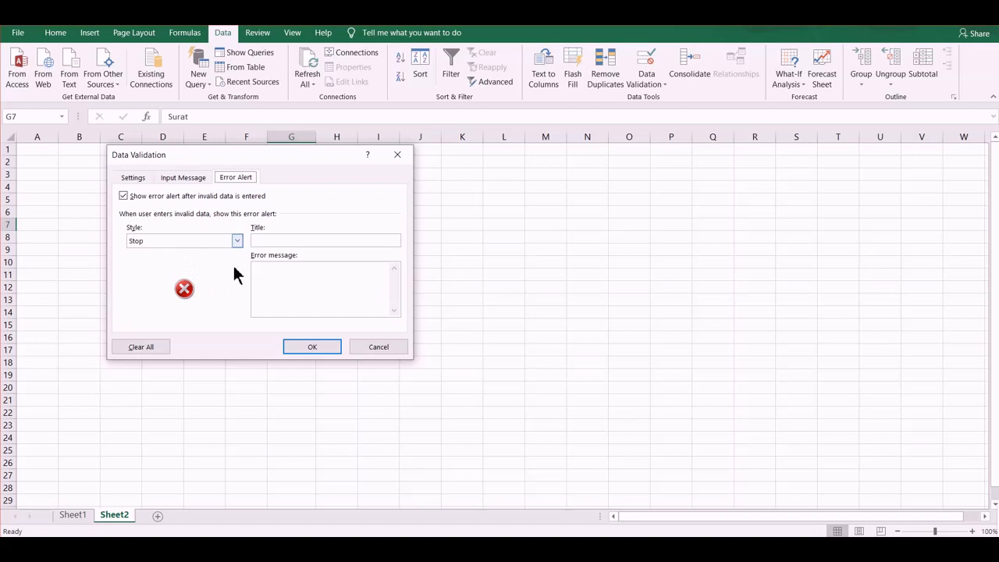
{"action": "left_click", "coordinate": [277, 266]}
{"action": "type", "text": "EntryRestric"}
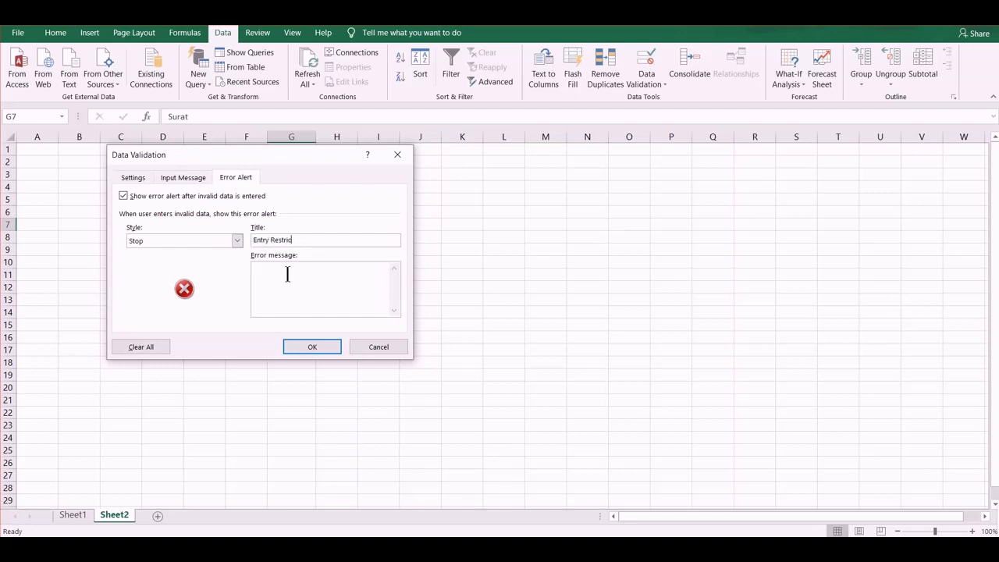
{"action": "type", "text": "ted"}
{"action": "type", "text": "Please "}
{"action": "type", "text": "select one "}
{"action": "type", "text": "fro"}
{"action": "type", "text": "m drop d"}
{"action": "type", "text": "own"}
{"action": "key", "text": "Return"}
{"action": "left_click", "coordinate": [311, 337]}
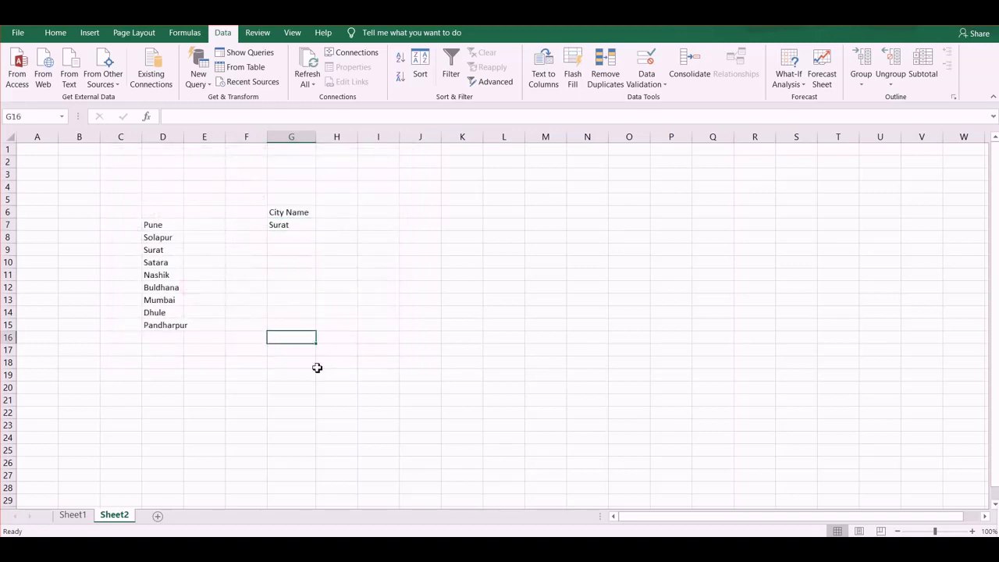
- Test the validation by entering the invalid value ddd in cell G7, and cancel the entry
{"action": "left_click", "coordinate": [302, 226]}
{"action": "type", "text": "ddd"}
{"action": "key", "text": "Return"}
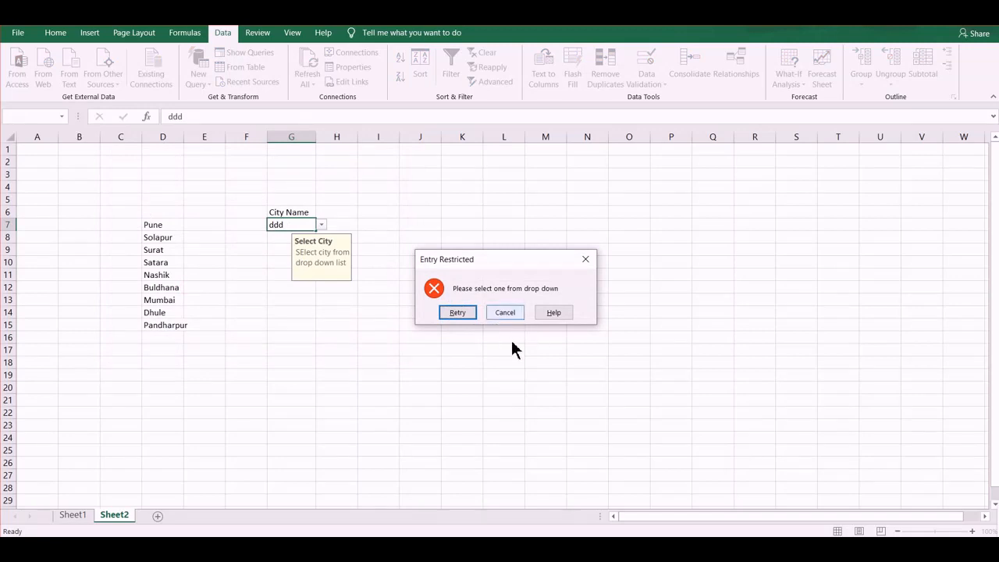
{"action": "left_click", "coordinate": [508, 312]}
{"action": "left_click", "coordinate": [336, 312]}
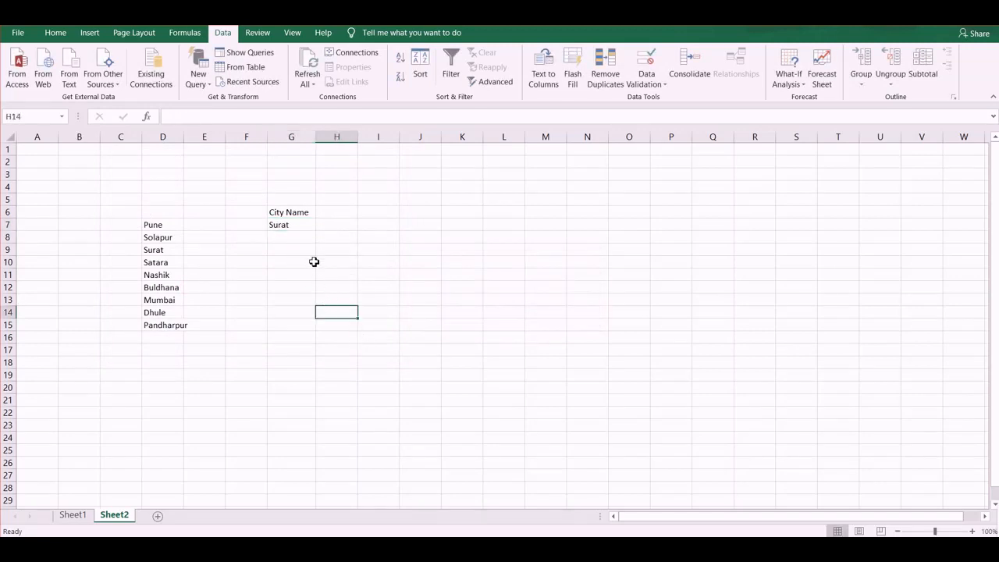
- Change the error alert style of cell G7's data validation to Information
{"action": "left_click", "coordinate": [299, 227]}
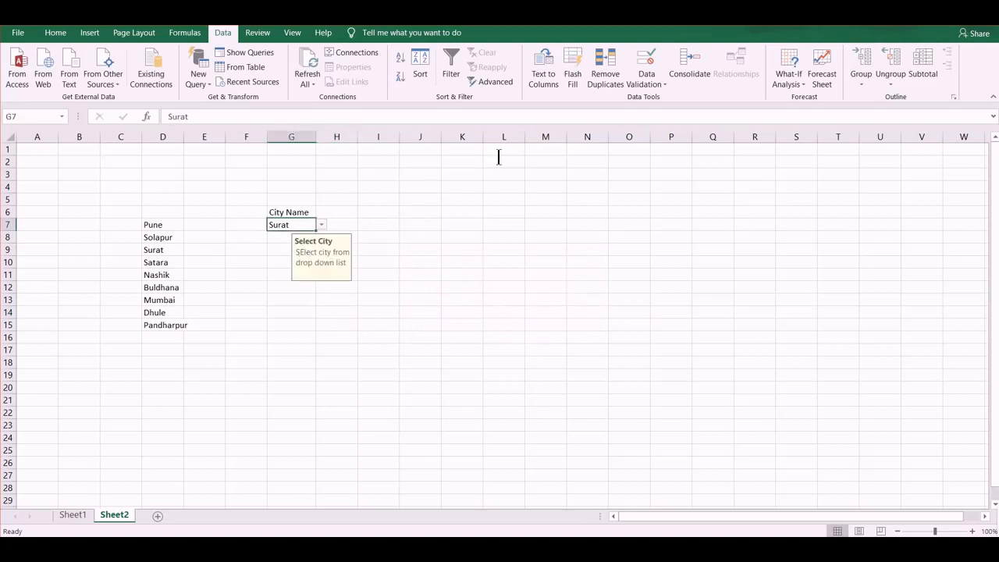
{"action": "left_click", "coordinate": [648, 68]}
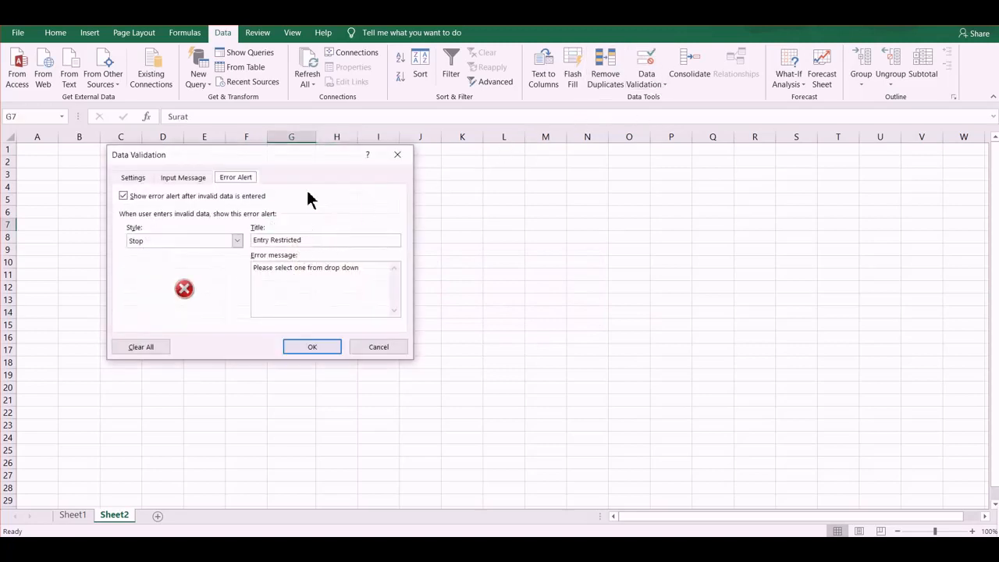
{"action": "left_click_drag", "start_coordinate": [309, 190], "coordinate": [647, 189]}
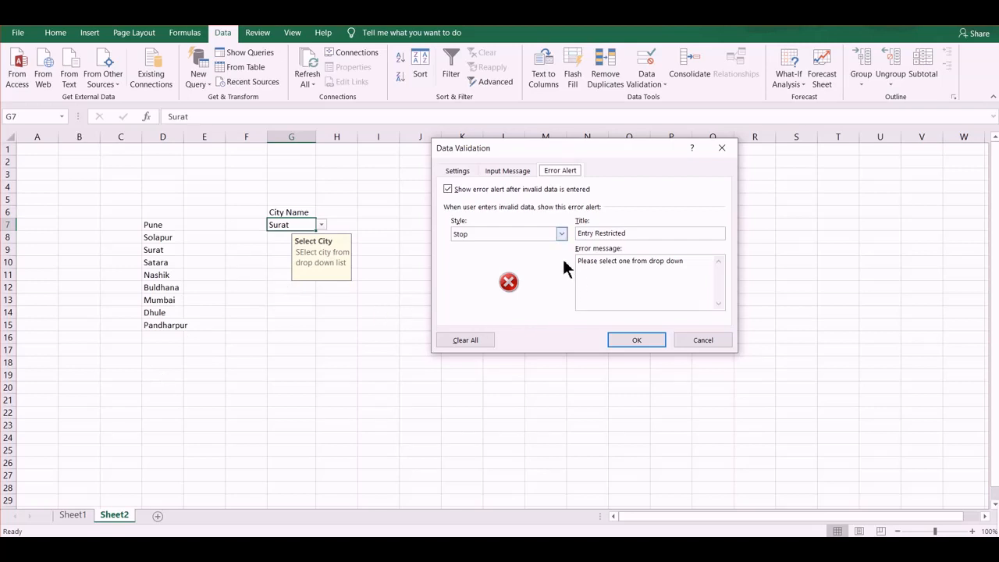
{"action": "left_click", "coordinate": [561, 233]}
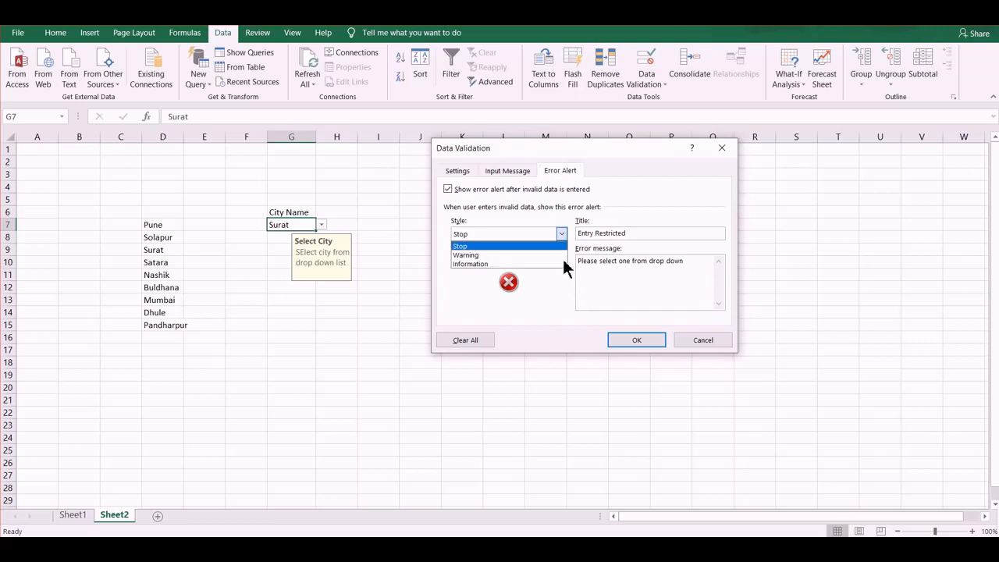
{"action": "left_click", "coordinate": [506, 283]}
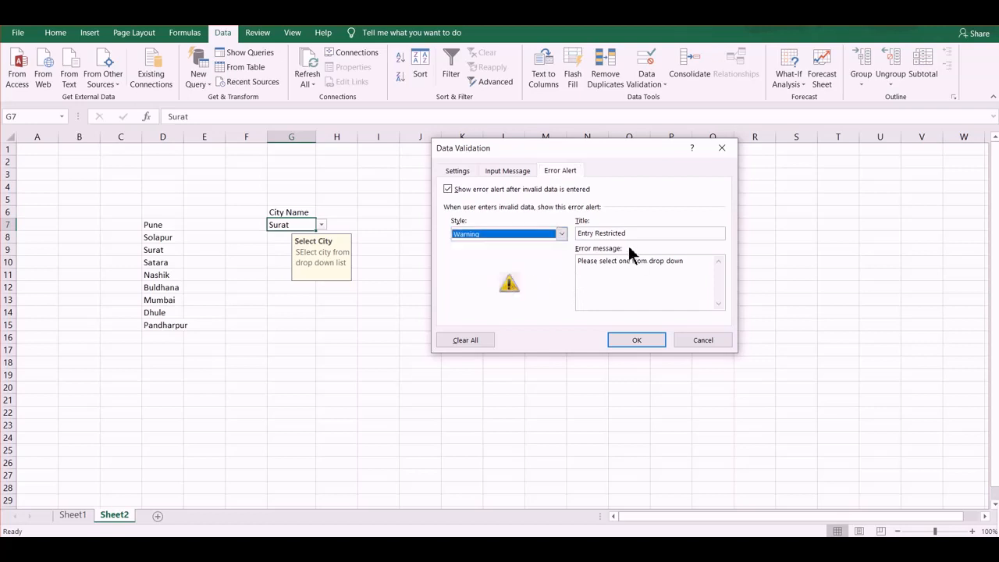
{"action": "left_click", "coordinate": [595, 263]}
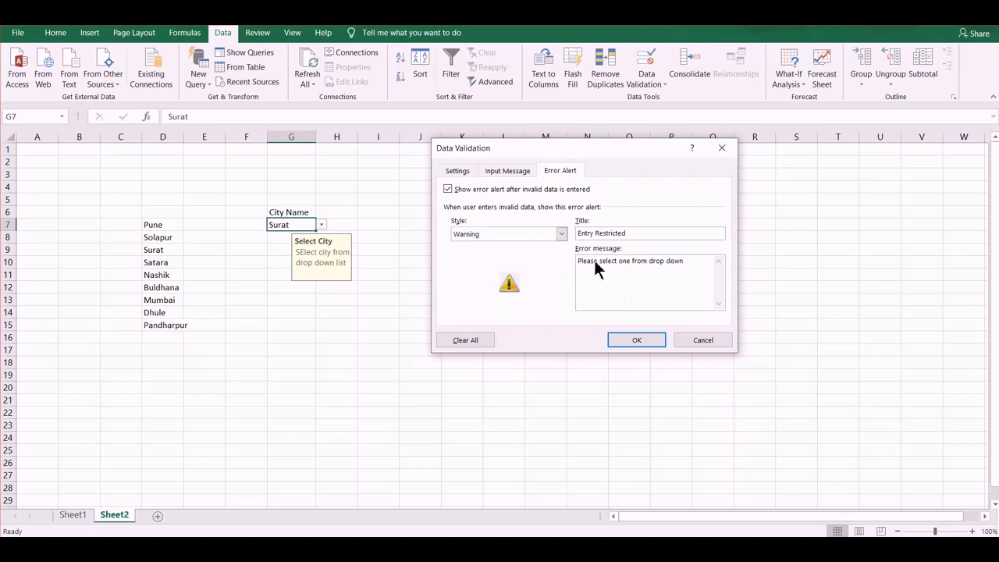
{"action": "left_click", "coordinate": [685, 296]}
{"action": "left_click_drag", "start_coordinate": [685, 296], "coordinate": [575, 296]}
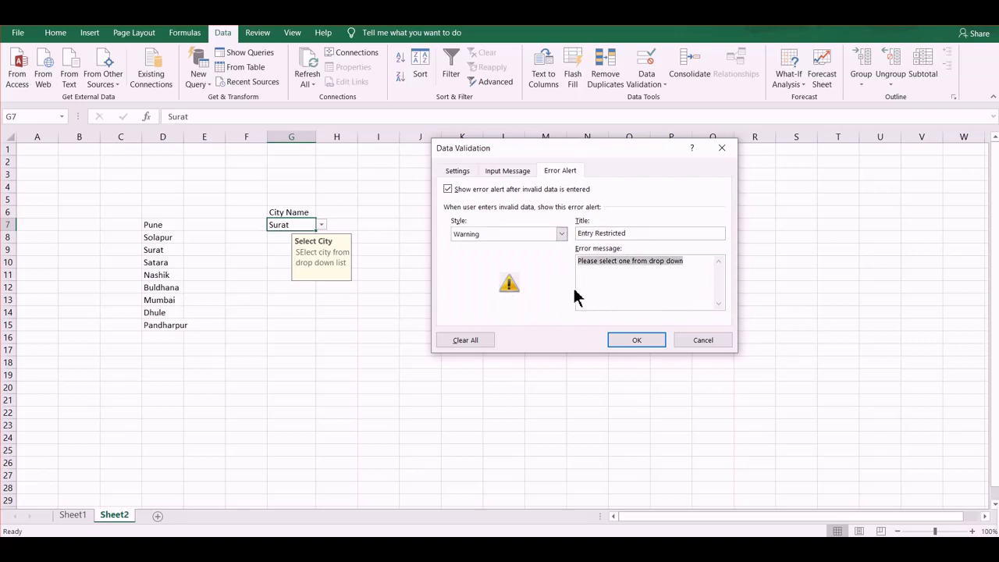
{"action": "left_click", "coordinate": [562, 233]}
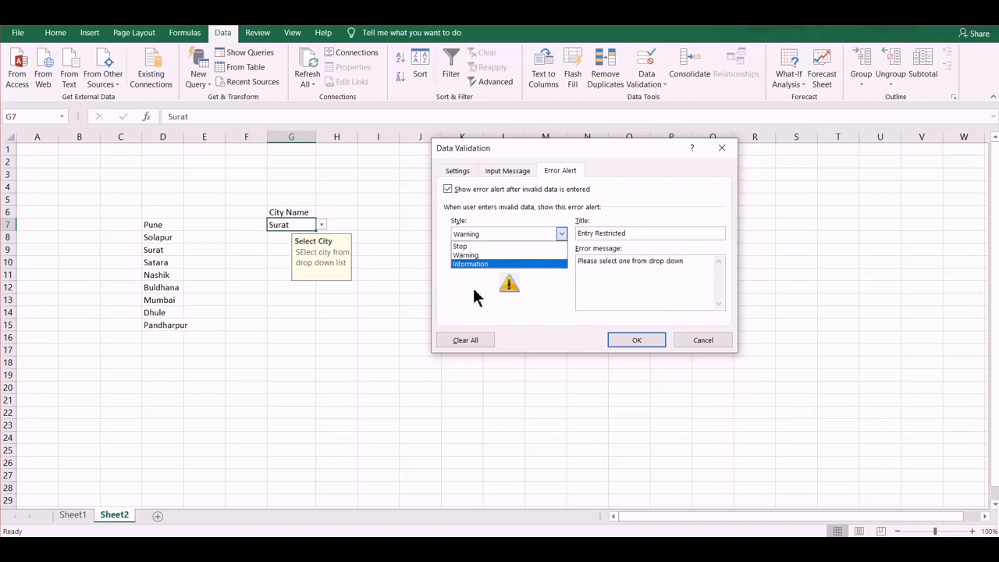
{"action": "key", "text": "Return"}
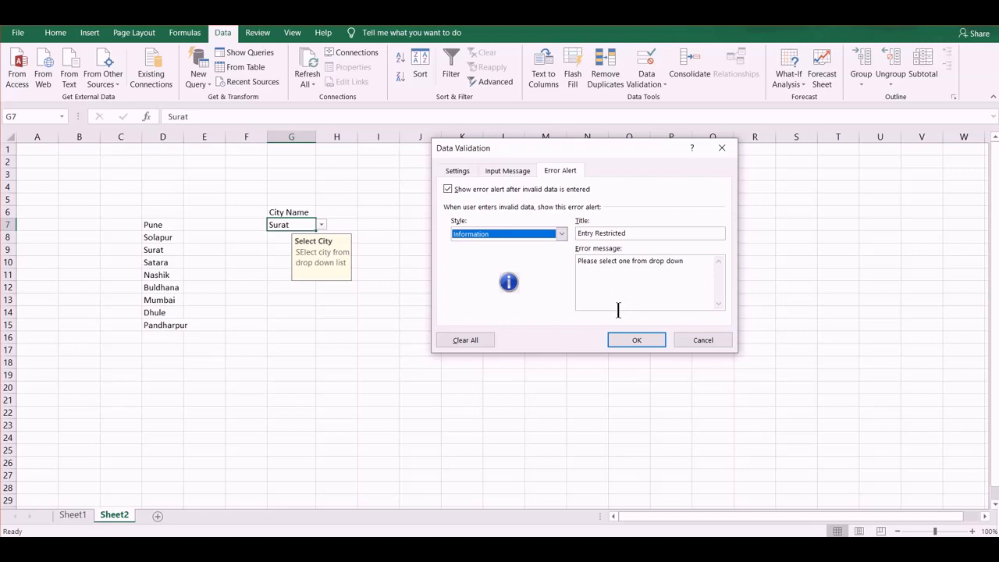
{"action": "left_click", "coordinate": [629, 344]}
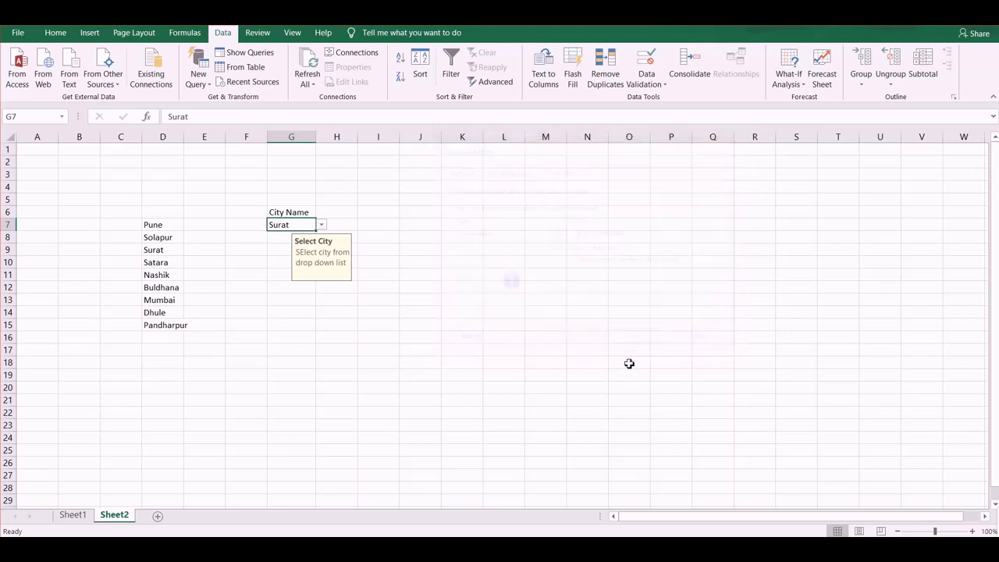
- Test the Information alert by entering the invalid value dd in cell G7
{"action": "left_click", "coordinate": [376, 327]}
{"action": "left_click", "coordinate": [289, 225]}
{"action": "type", "text": "dd"}
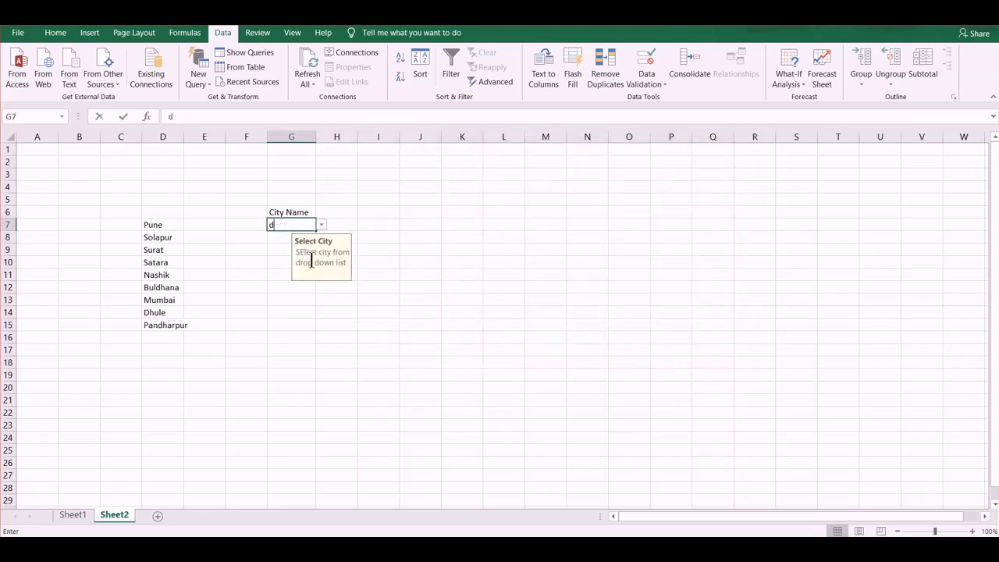
{"action": "key", "text": "Return"}
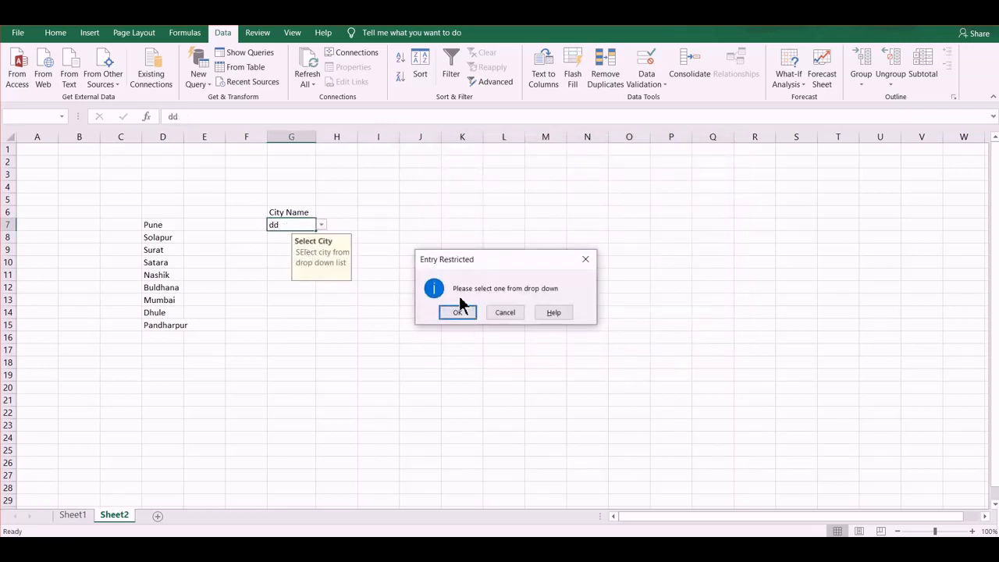